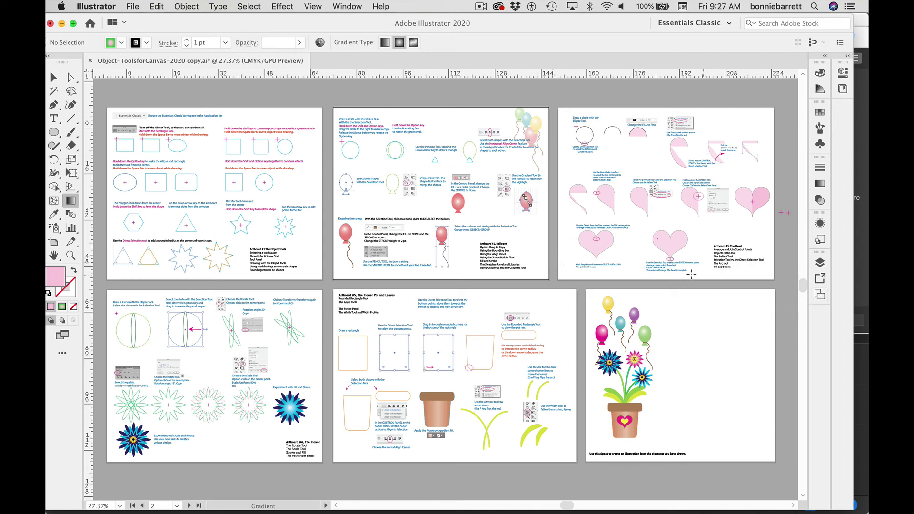
Jump to artboard 2, Balloons, using the Artboards panel and the status-bar artboard list
left_click(820, 295)
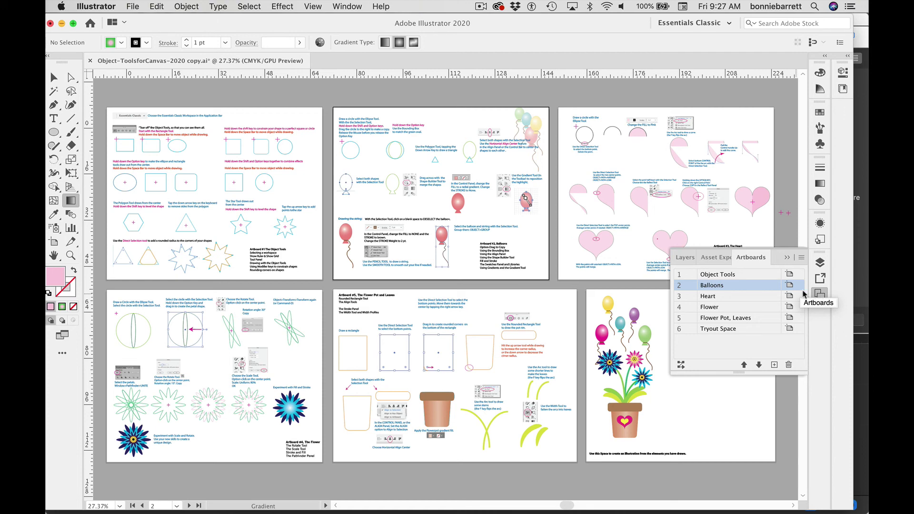
double_click(728, 287)
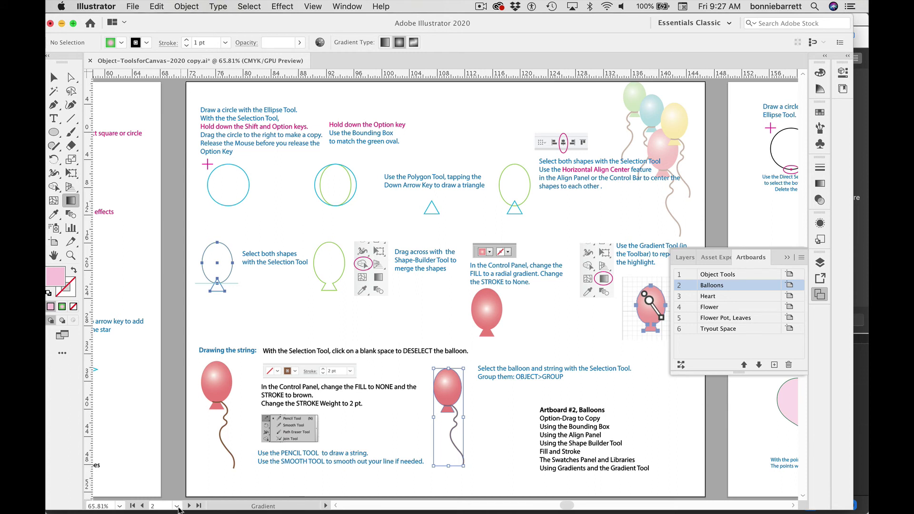
left_click(176, 506)
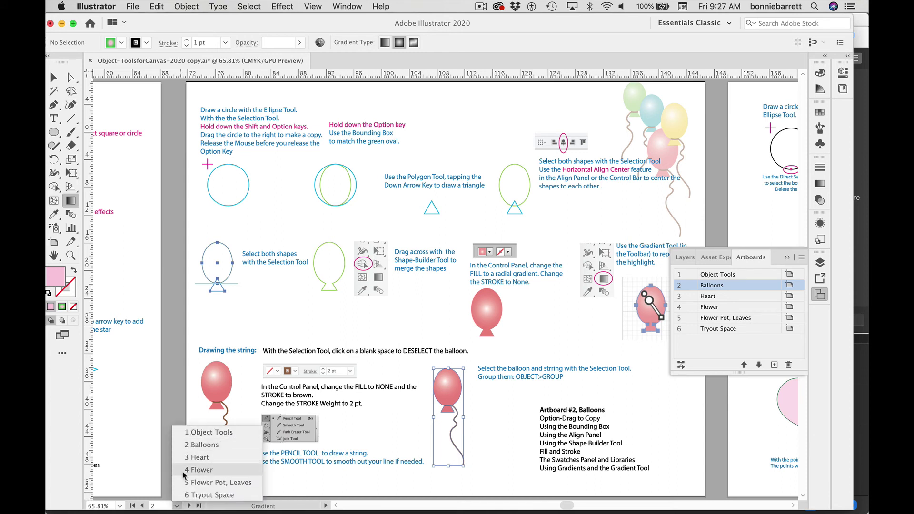
left_click(198, 446)
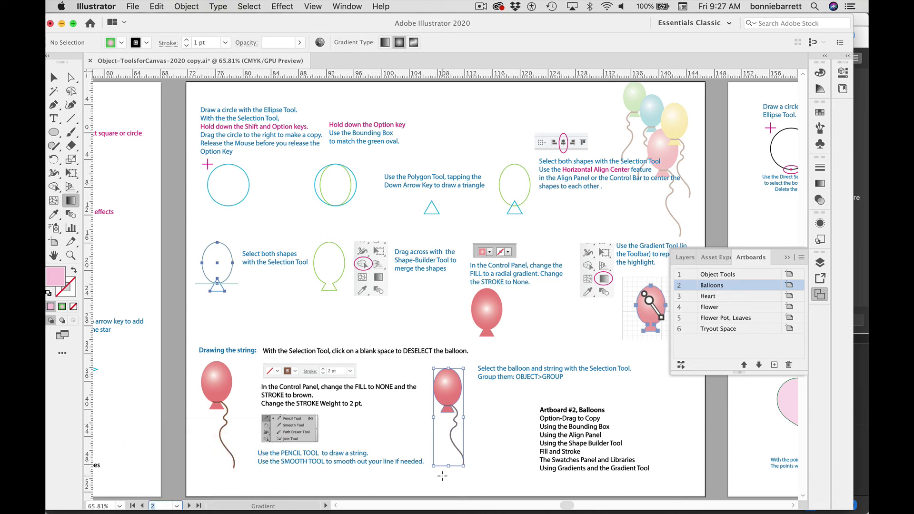
left_click(71, 255)
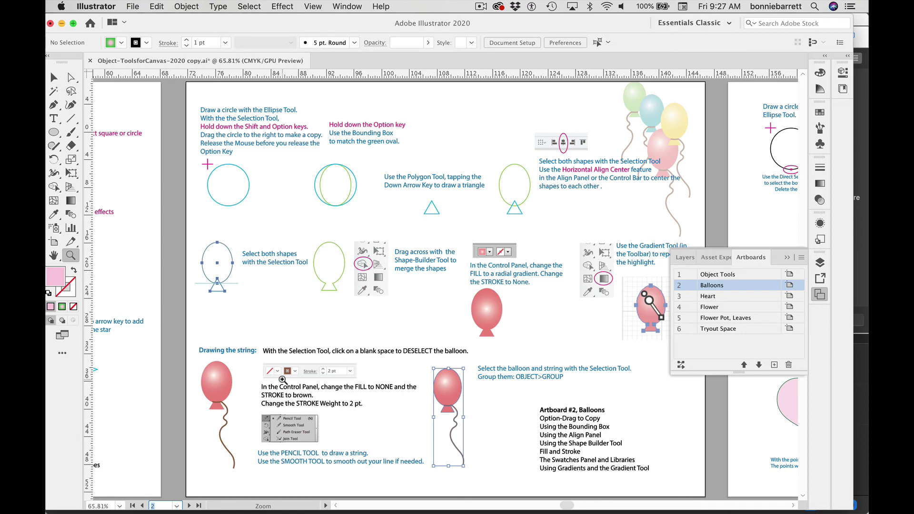
Zoom in and pan to the top-left Ellipse Tool instructions on the Balloons artboard
left_click(526, 402)
scroll(604, 463, "down", 3)
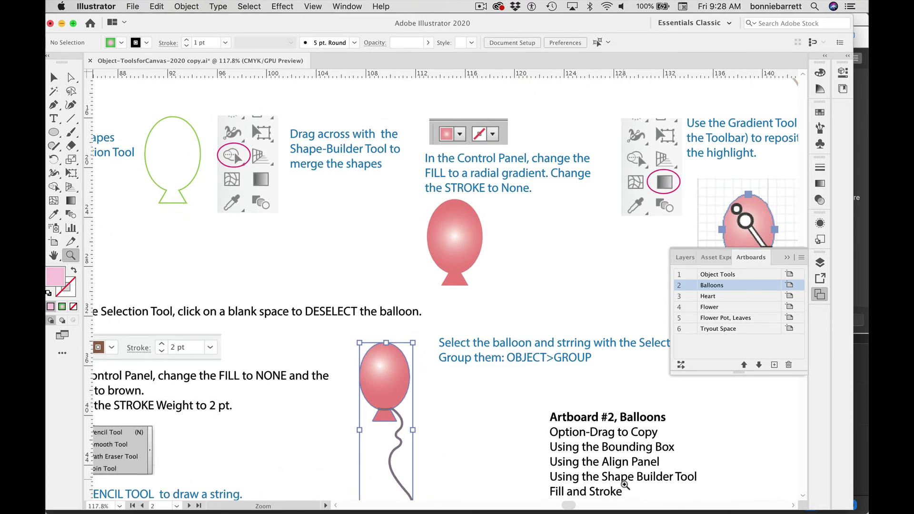
left_click(551, 348)
left_click_drag(550, 348, 532, 314)
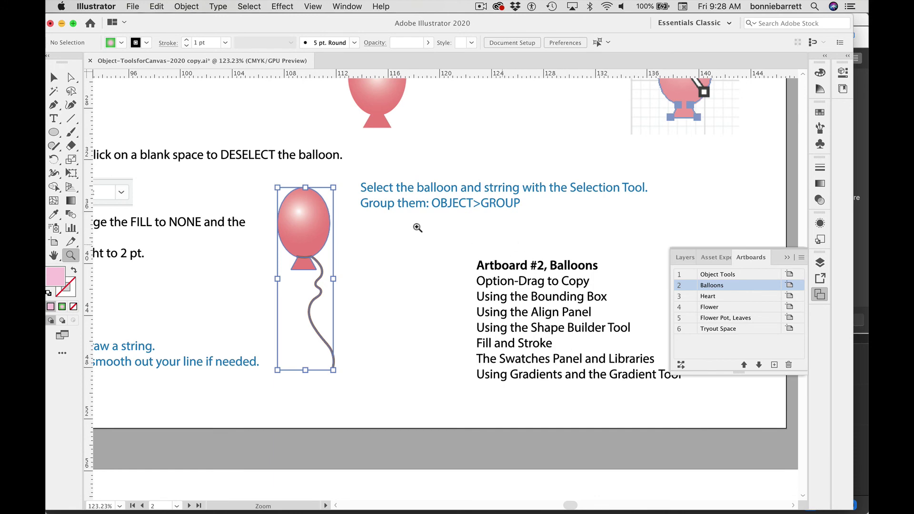
left_click_drag(316, 118, 446, 411)
left_click_drag(268, 106, 373, 225)
left_click_drag(228, 180, 285, 173)
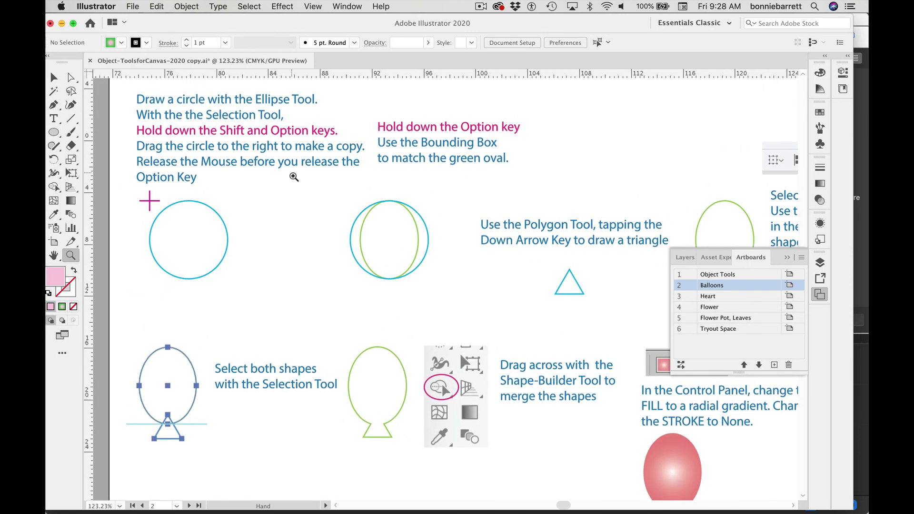
left_click_drag(159, 23, 175, 22)
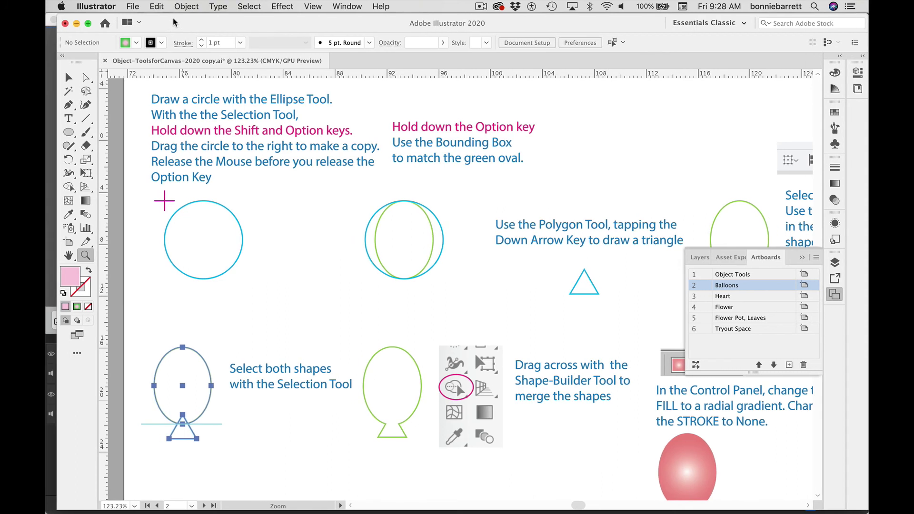
Select the Ellipse Tool and keep the Essentials Classic workspace
left_click(67, 136)
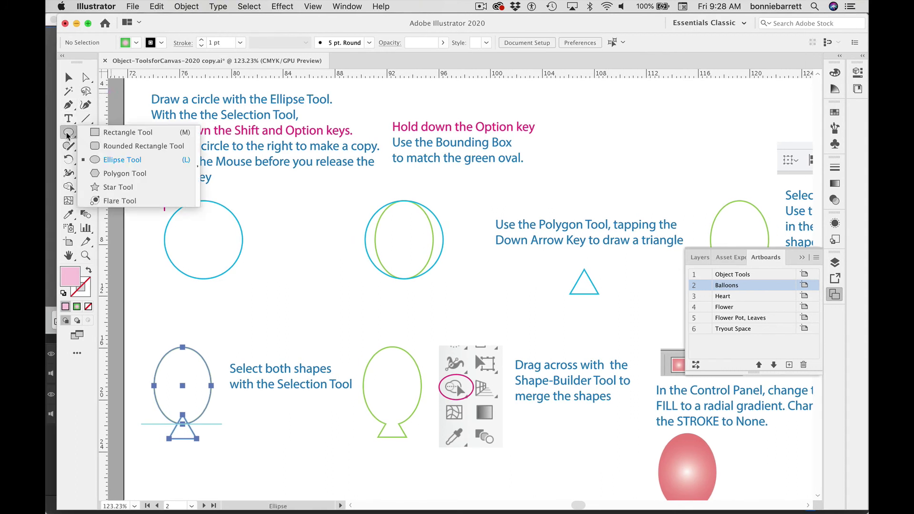
left_click(107, 161)
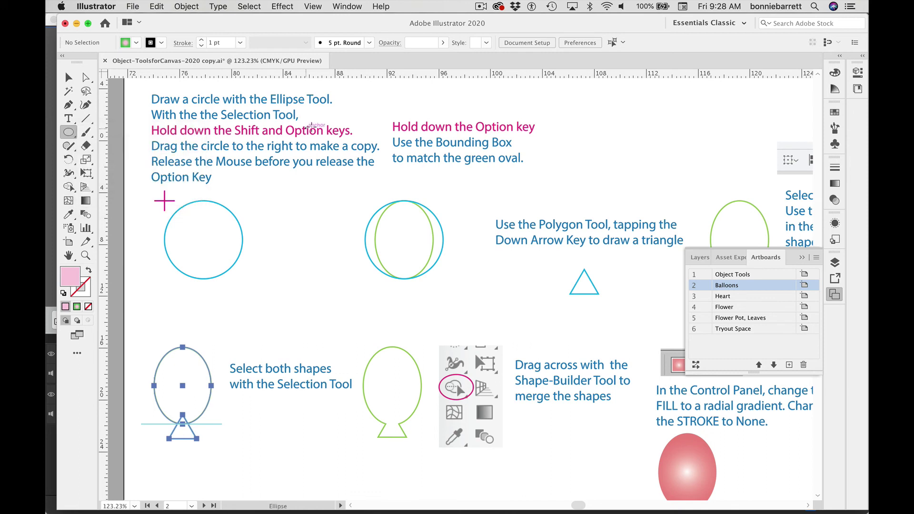
left_click(741, 24)
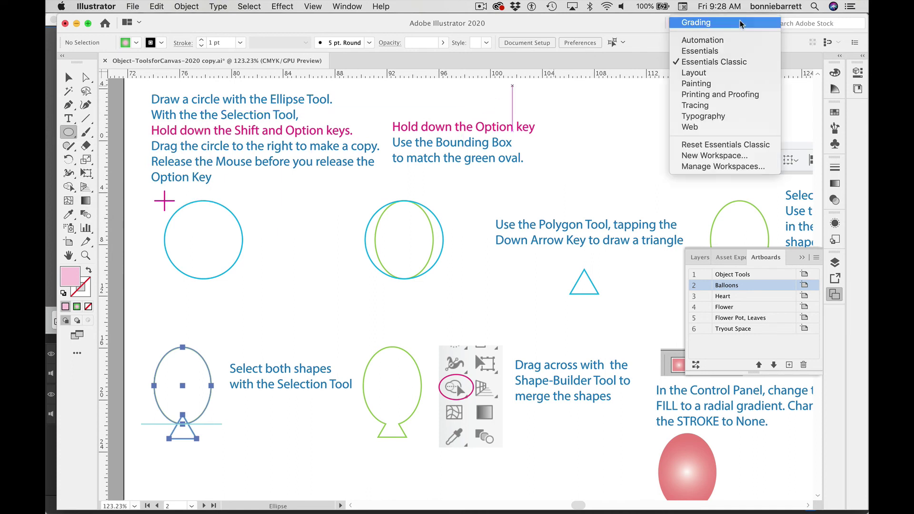
left_click(727, 64)
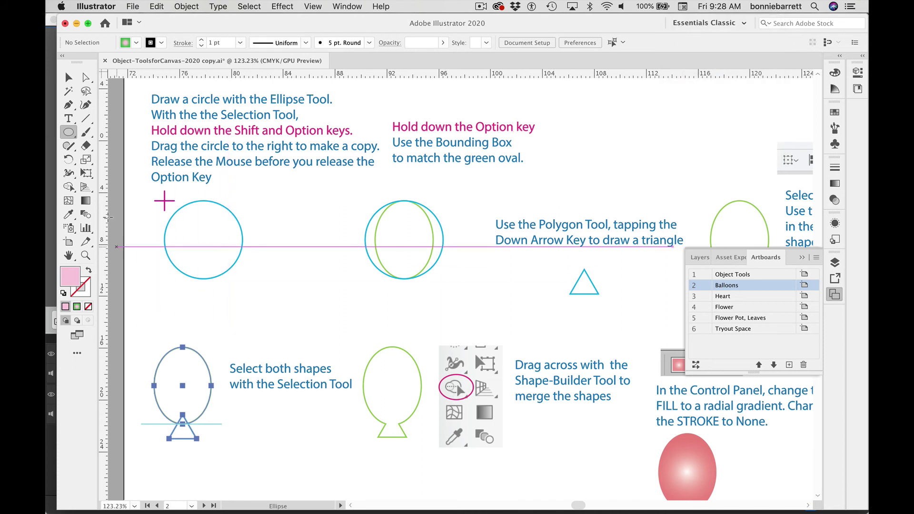
Draw a circle from the pink crosshair and reset it to white fill, black stroke
left_click(69, 132)
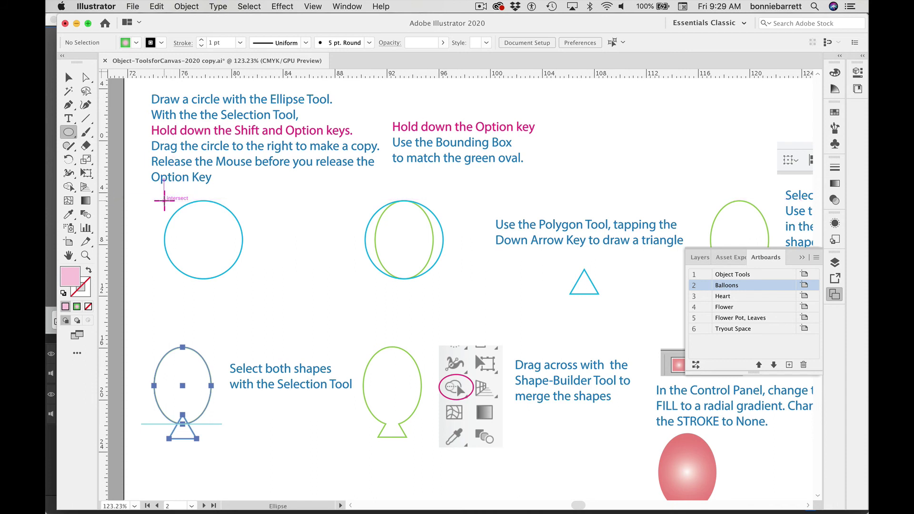
left_click_drag(164, 200, 242, 279)
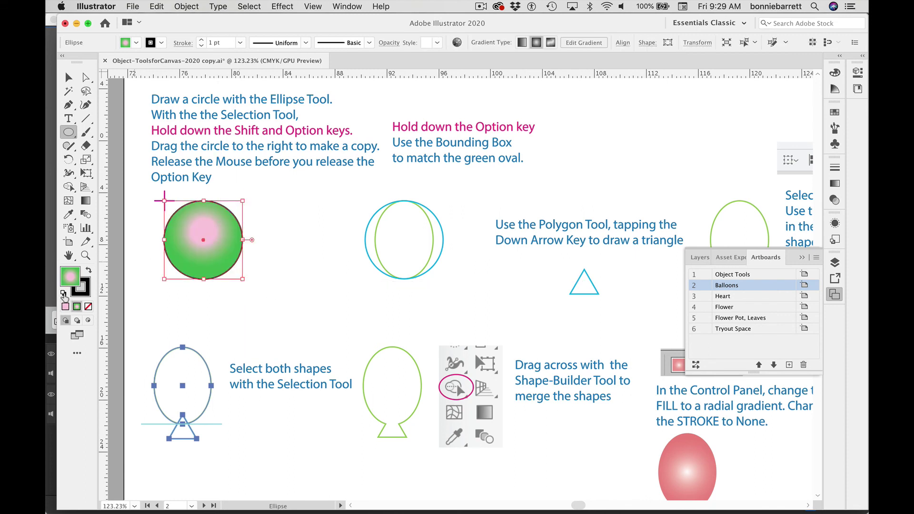
left_click(64, 293)
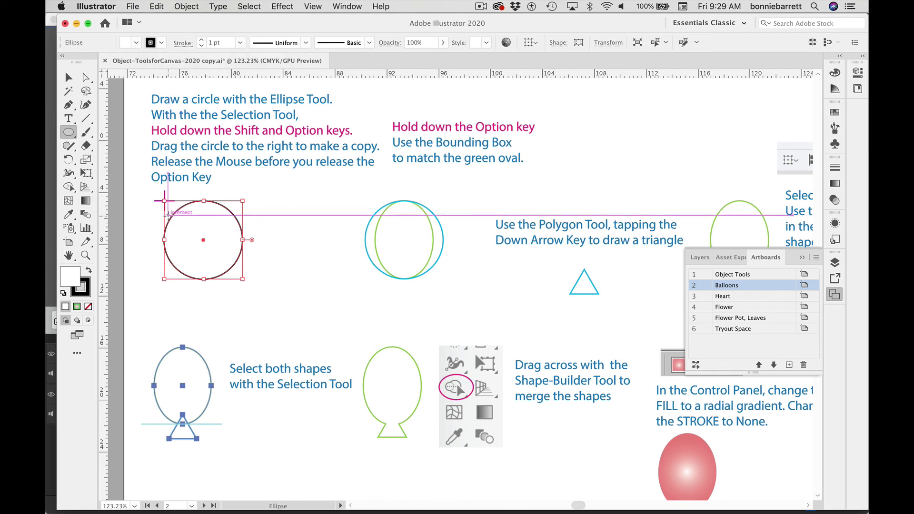
Show the grid and Option-drag a copy of the circle over the blue circle
left_click(310, 6)
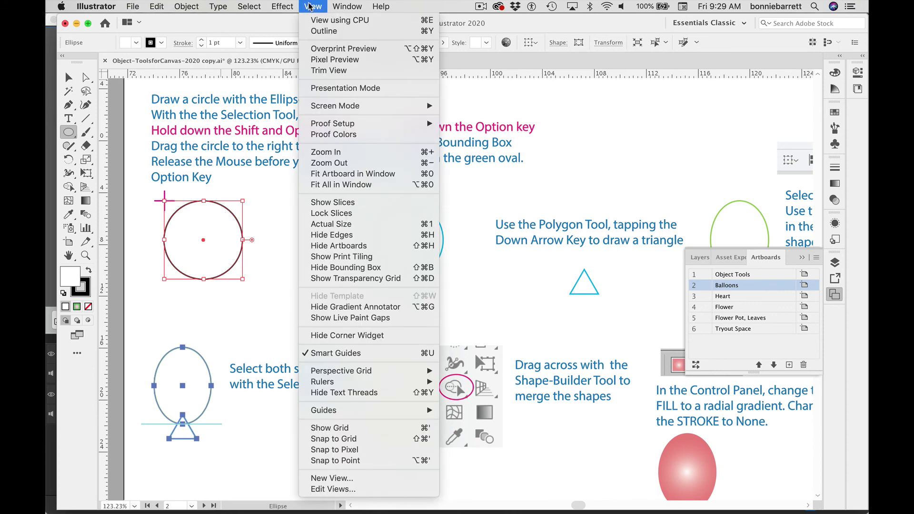
left_click(312, 428)
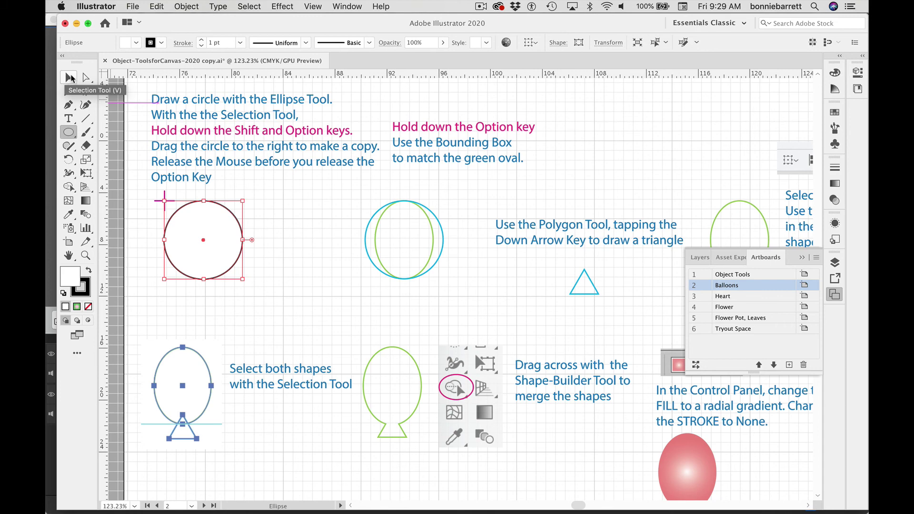
left_click(70, 78)
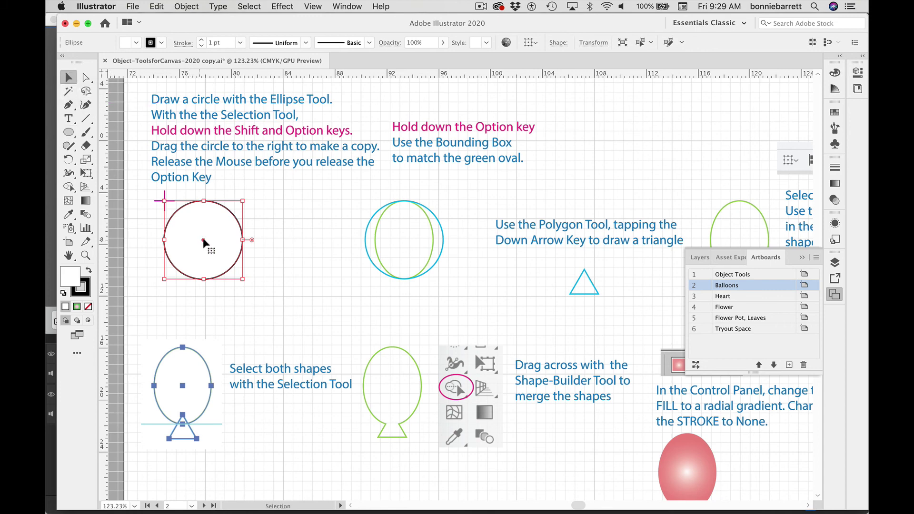
left_click_drag(204, 242, 292, 247)
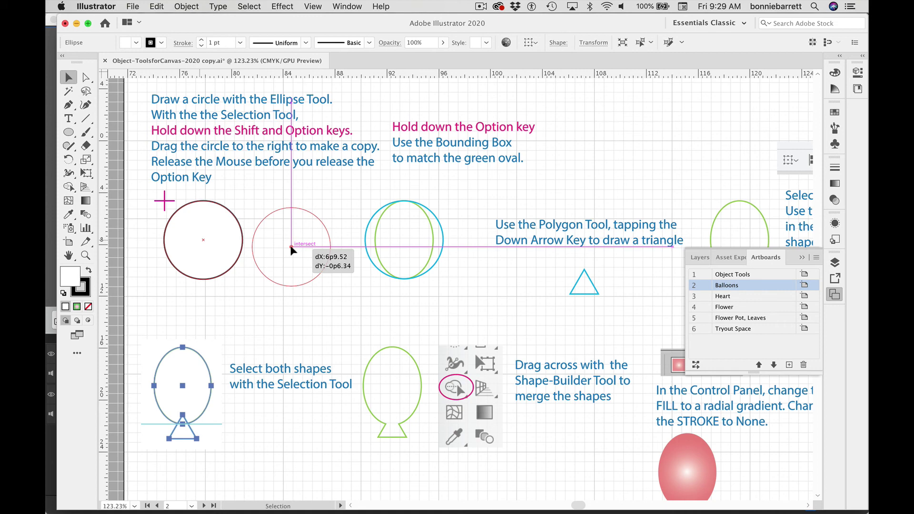
left_click_drag(292, 248, 402, 260)
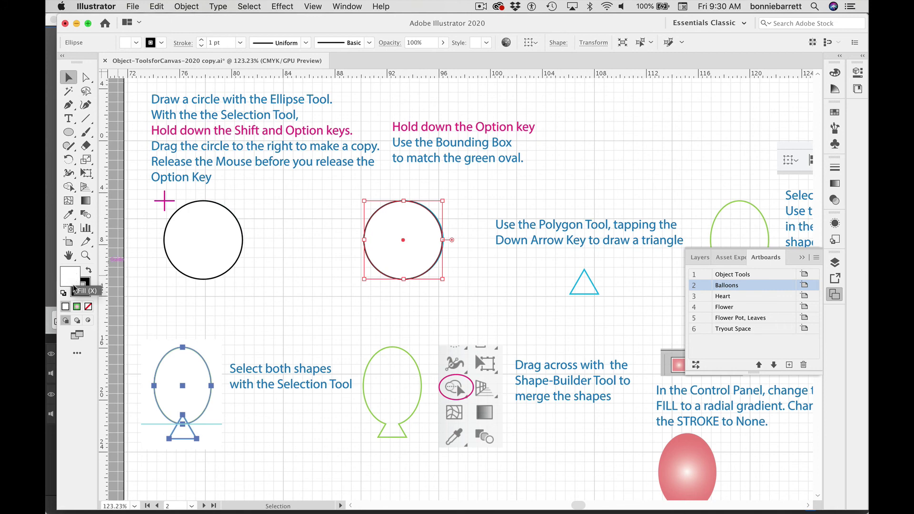
Set the copied circle's fill to None and lock the Template layer
left_click(88, 307)
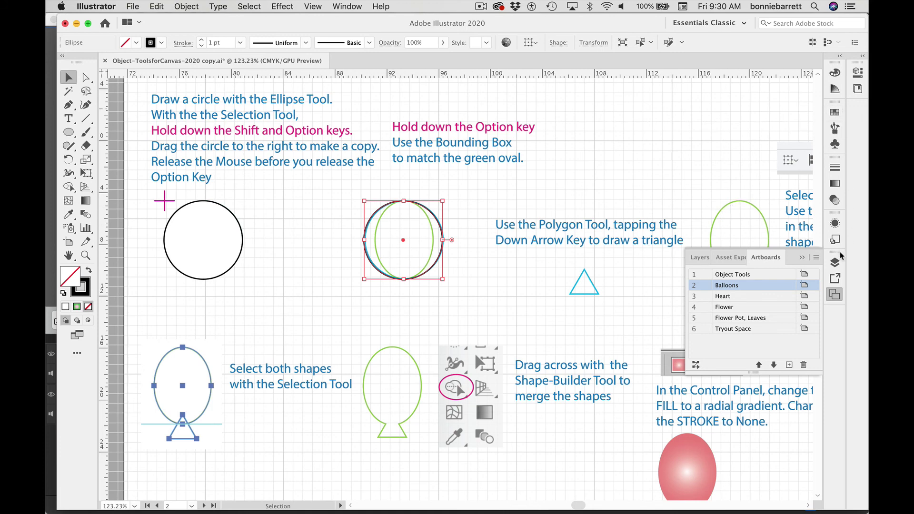
left_click(836, 263)
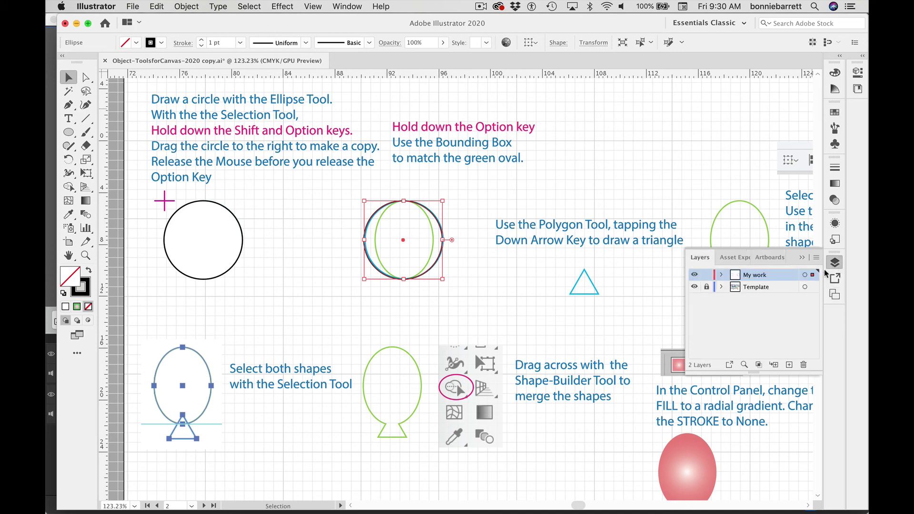
double_click(787, 276)
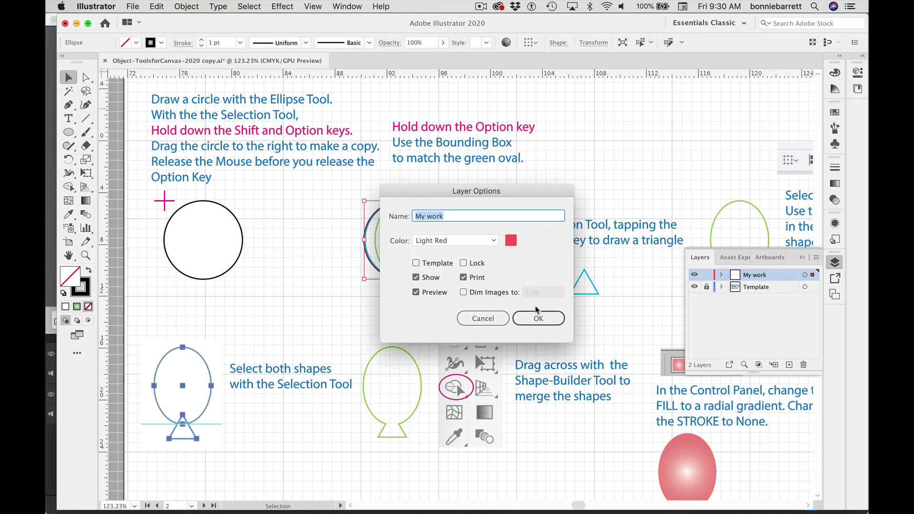
left_click(537, 318)
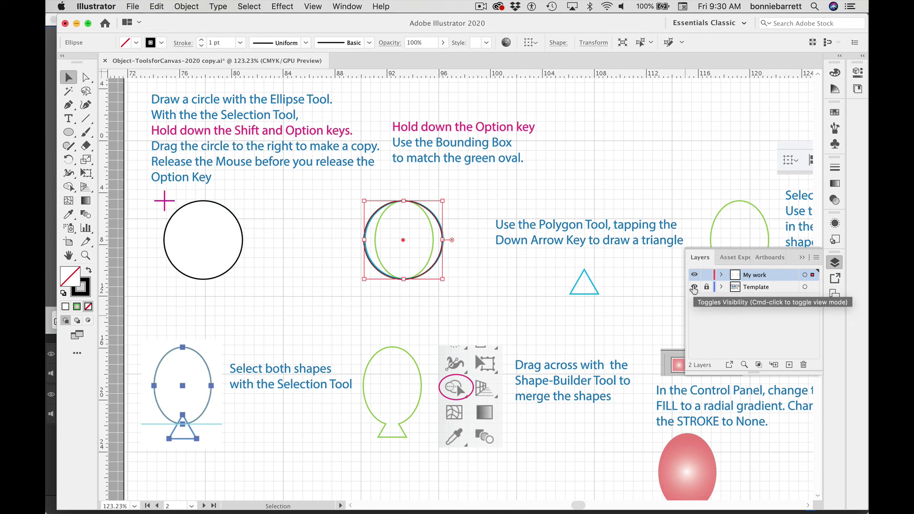
left_click(694, 287)
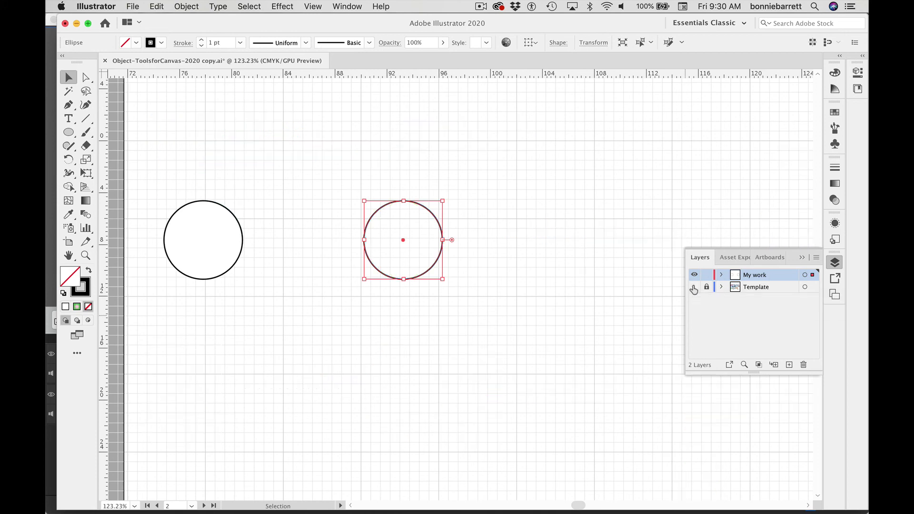
left_click(694, 287)
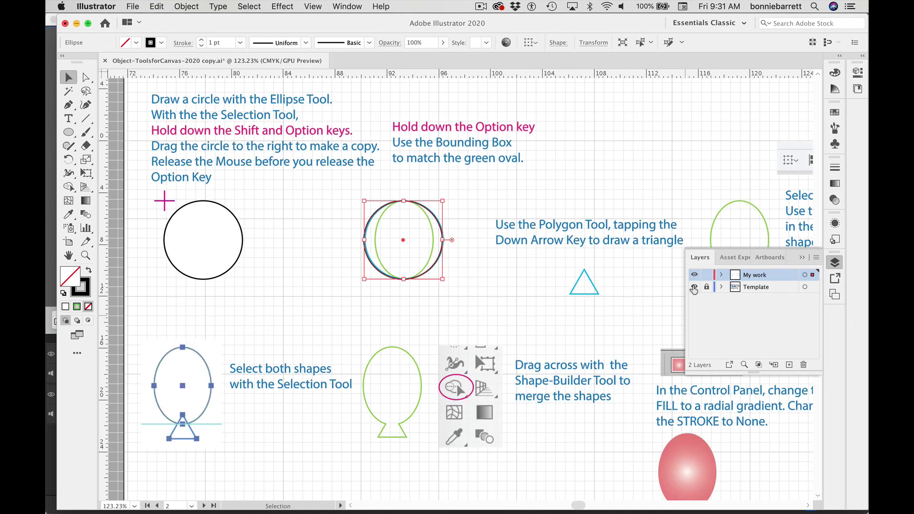
left_click(707, 287)
left_click(802, 258)
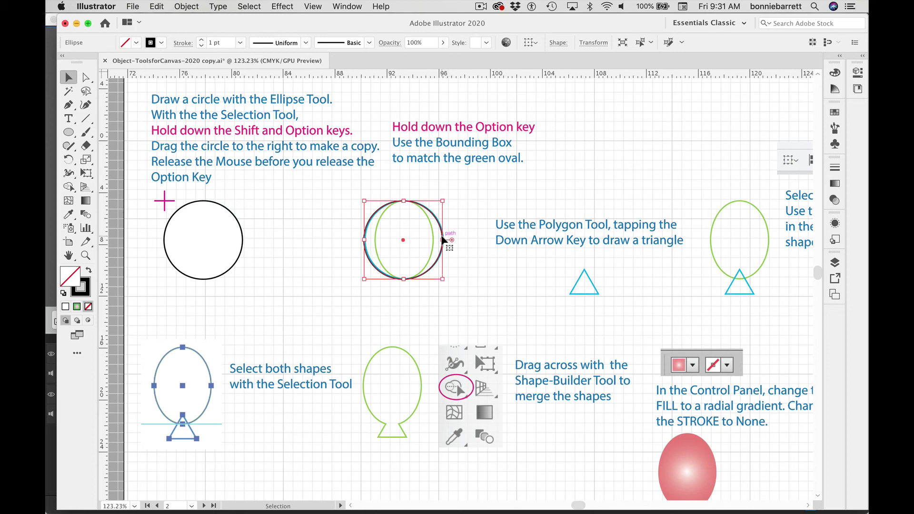
Narrow the copied circle to match the green oval guide's width
mouse_move(442, 240)
left_mouse_down()
mouse_move(403, 236)
mouse_move(444, 240)
mouse_move(432, 238)
left_mouse_up()
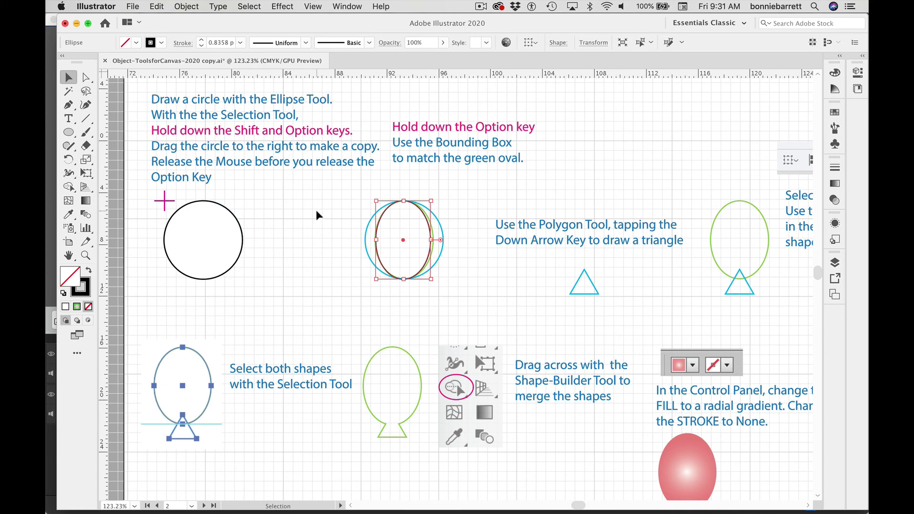
left_click(69, 132)
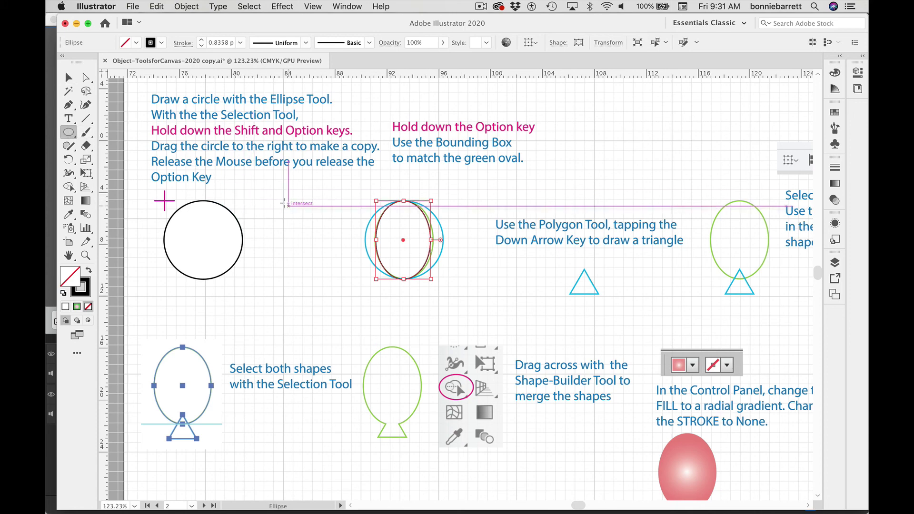
left_click_drag(284, 202, 337, 282)
key("super+z")
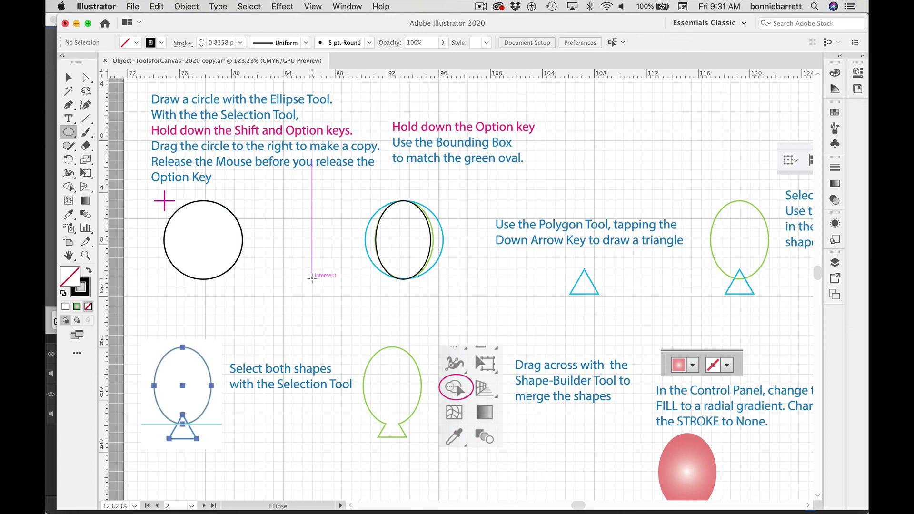
Option-drag a copy of the black oval to the left of the cyan circle, then deselect
left_click(70, 77)
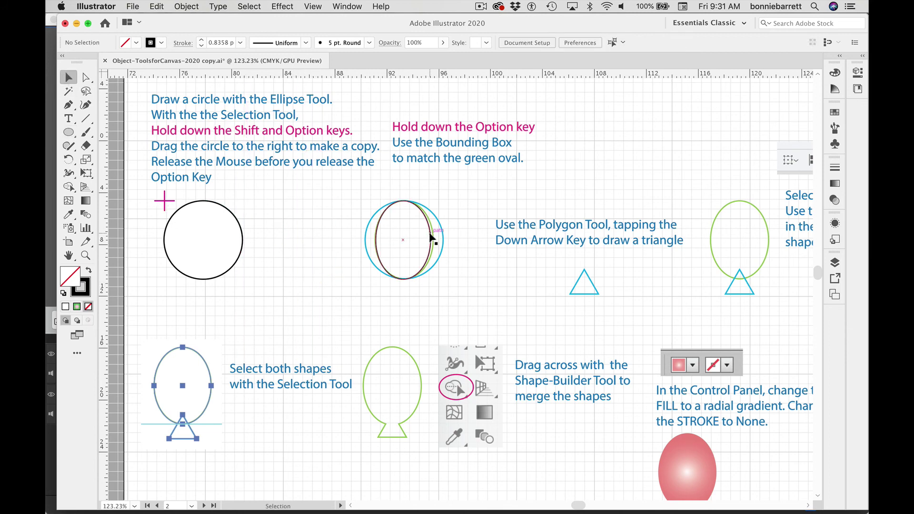
left_click(403, 241)
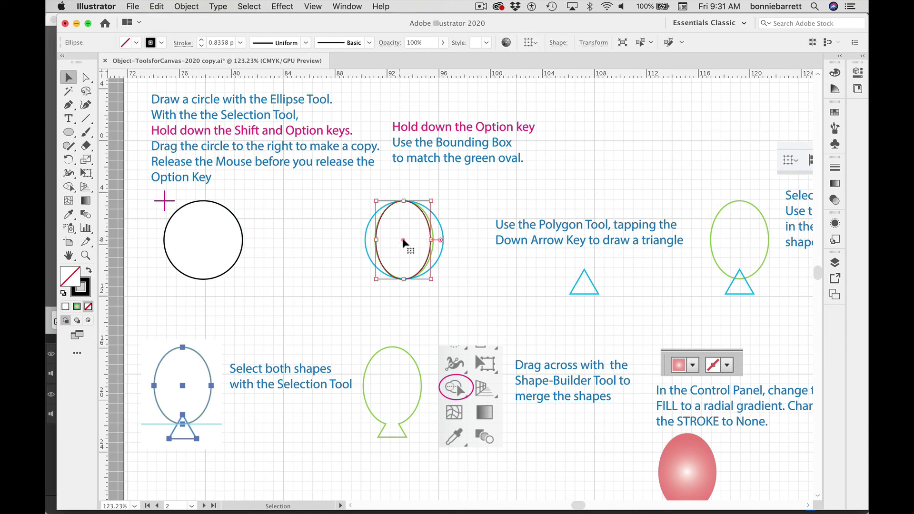
left_click_drag(403, 241, 316, 241)
key("super+z")
left_click_drag(403, 241, 303, 241)
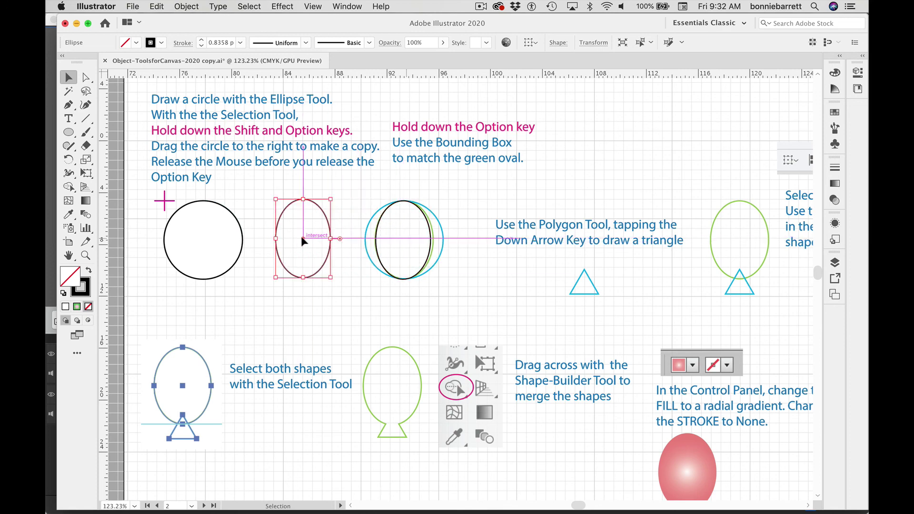
left_click(339, 216)
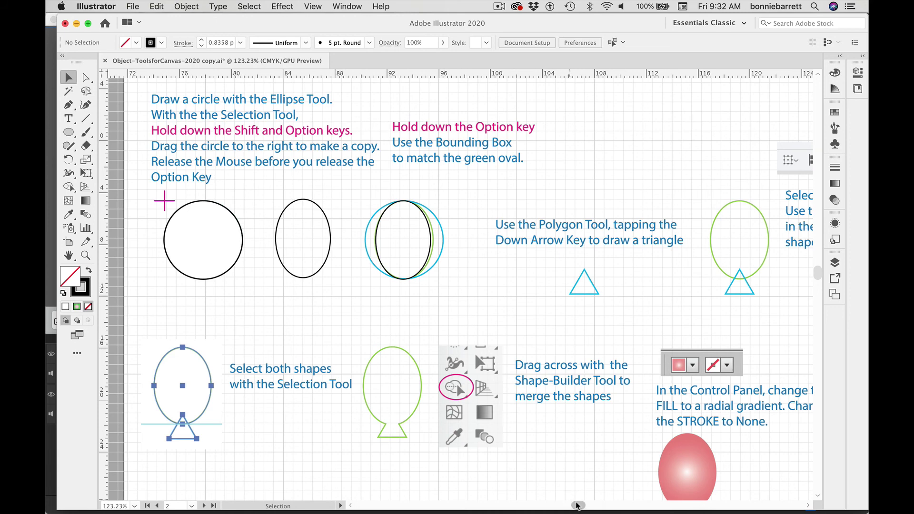
left_click_drag(577, 506, 582, 506)
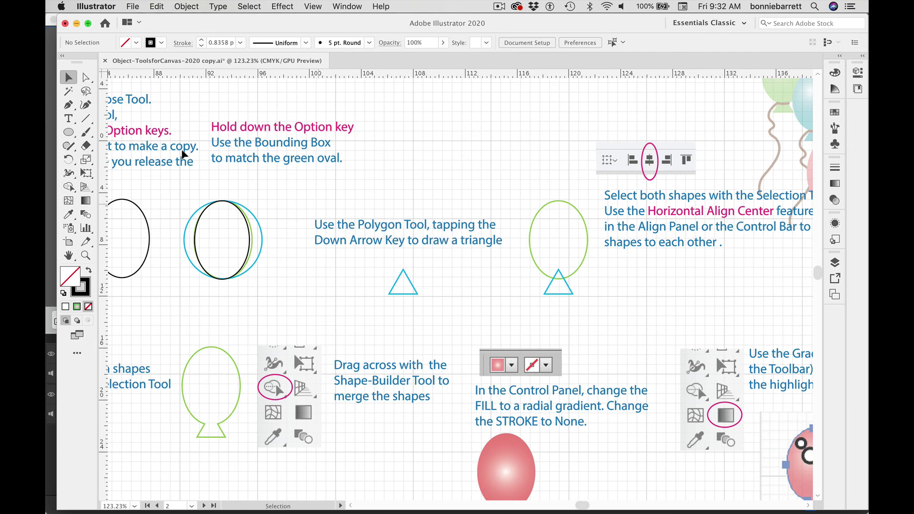
Draw a polygon under the Polygon Tool instructions and reduce it to a triangle
left_click_drag(68, 134, 100, 175)
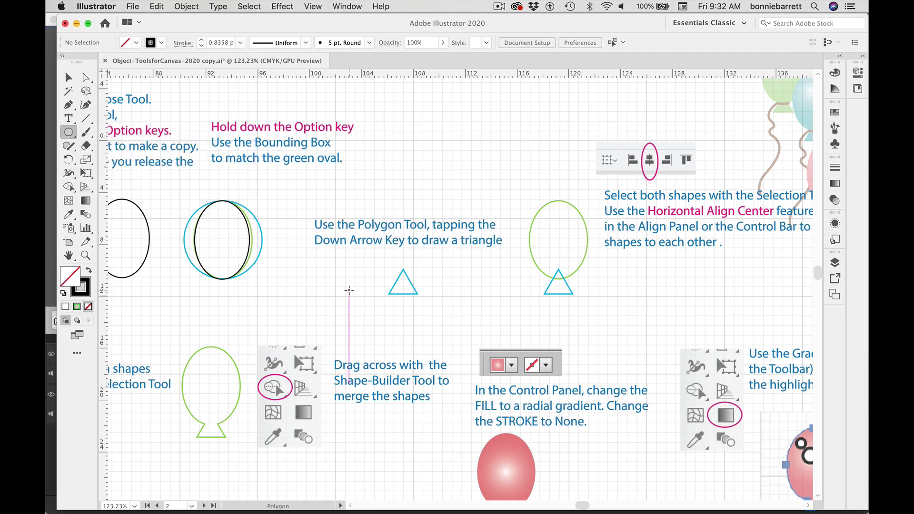
mouse_move(394, 266)
left_mouse_down()
mouse_move(420, 295)
mouse_move(419, 269)
left_mouse_up()
key("Down")
key("Down")
key("Down")
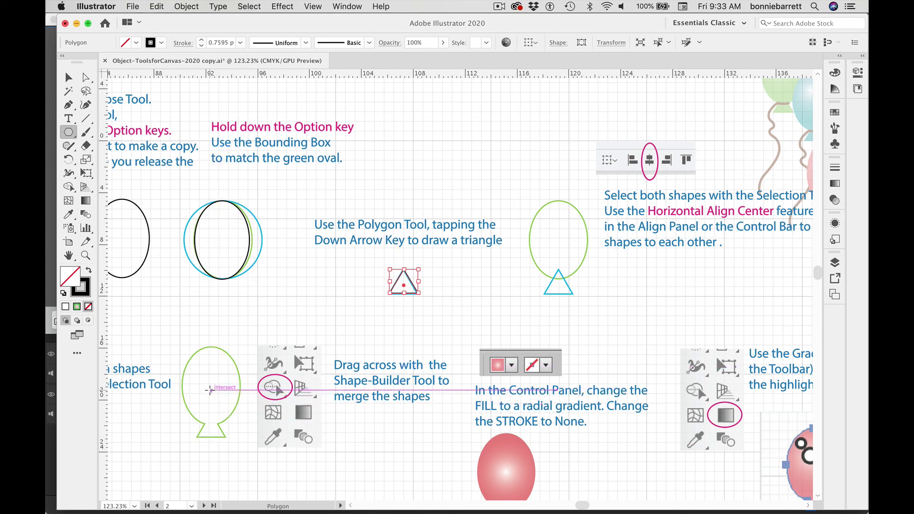
left_click(69, 77)
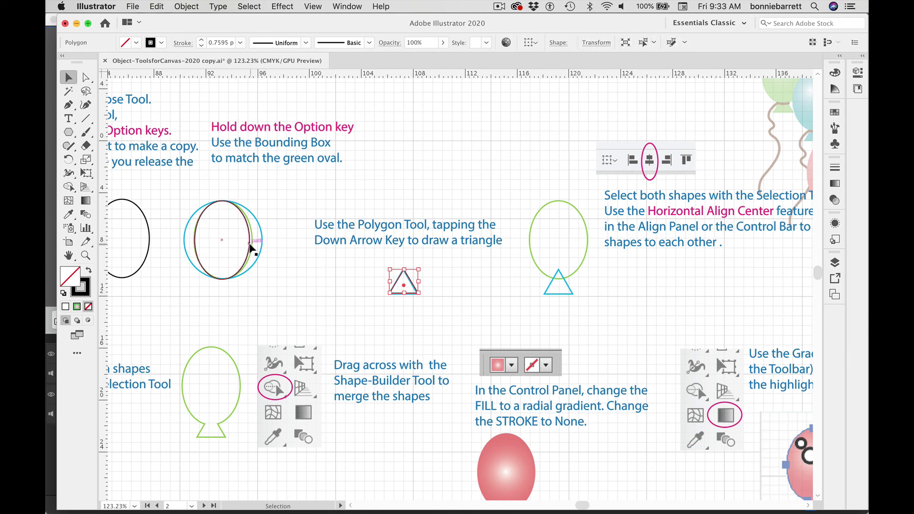
Select the black oval and the triangle together and bring up the Window menu
left_click(250, 245)
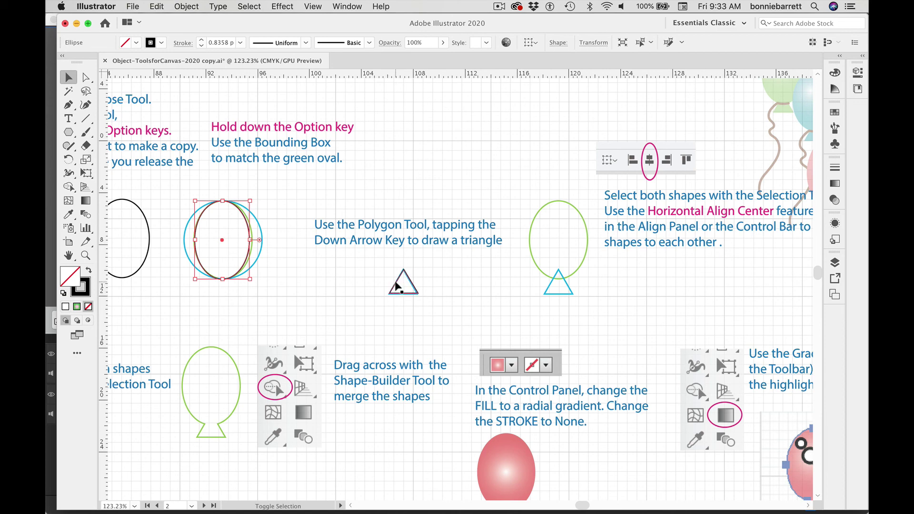
left_click(397, 286, "shift")
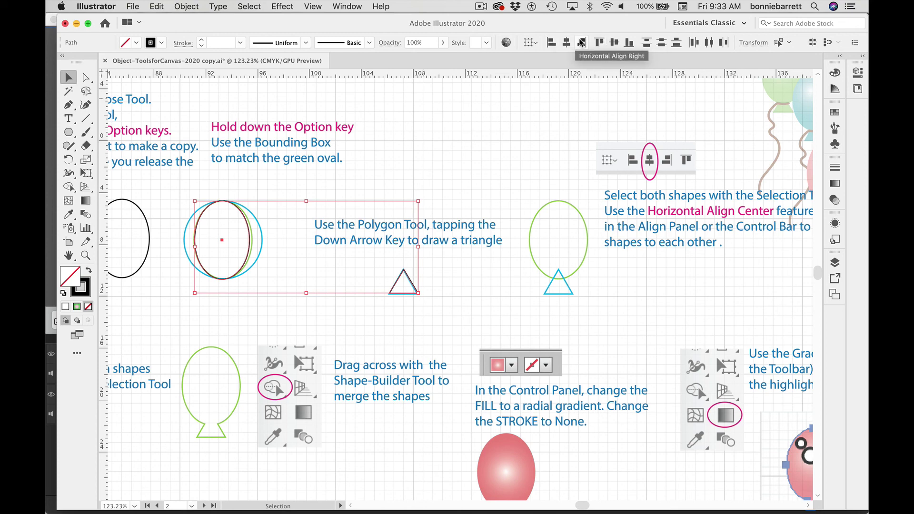
left_click(341, 6)
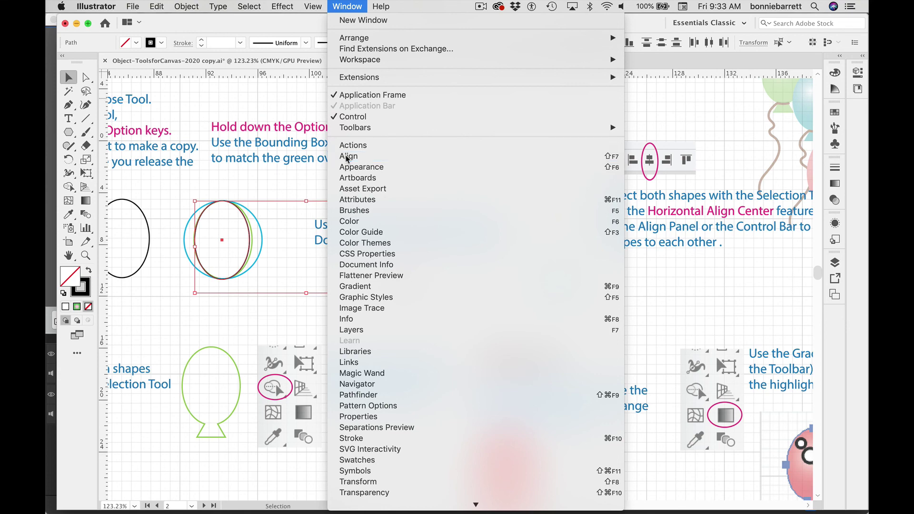
Horizontally centre the oval and triangle using Align to Selection
left_click(347, 157)
left_click_drag(484, 73, 381, 85)
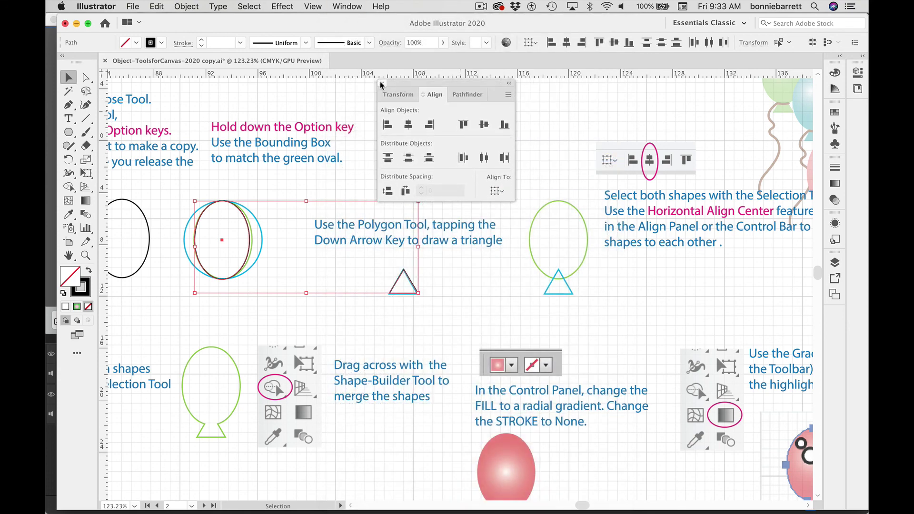
left_click(381, 84)
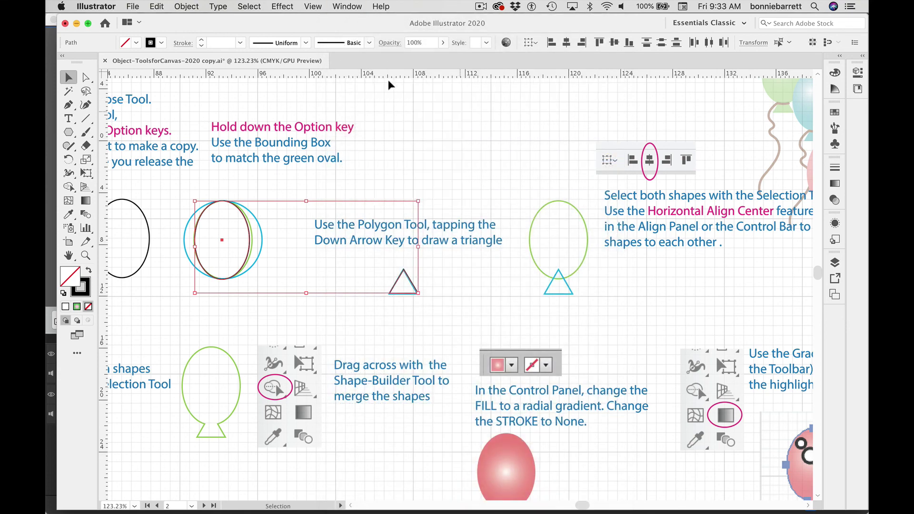
left_click(535, 45)
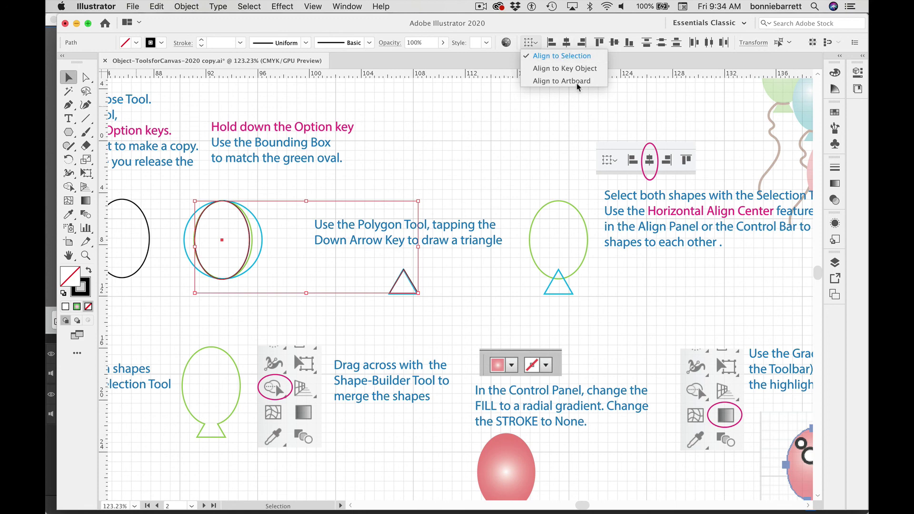
left_click(553, 56)
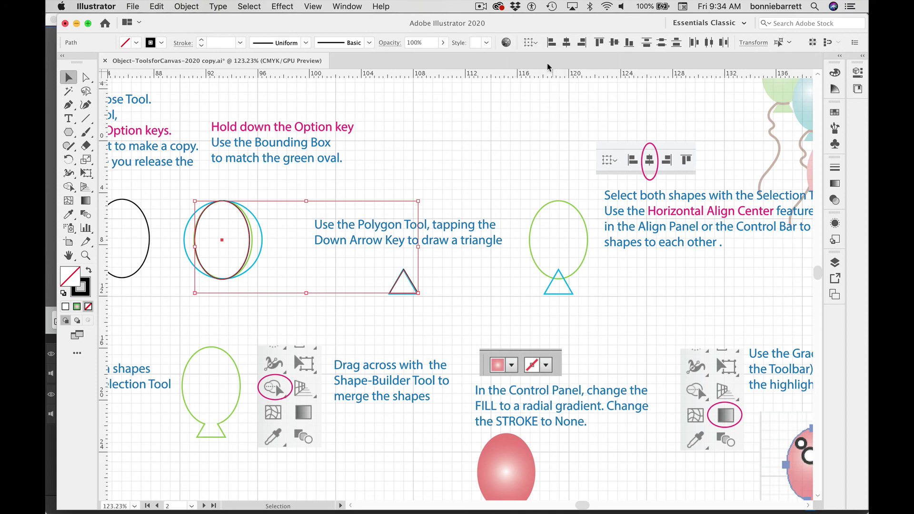
left_click(567, 44)
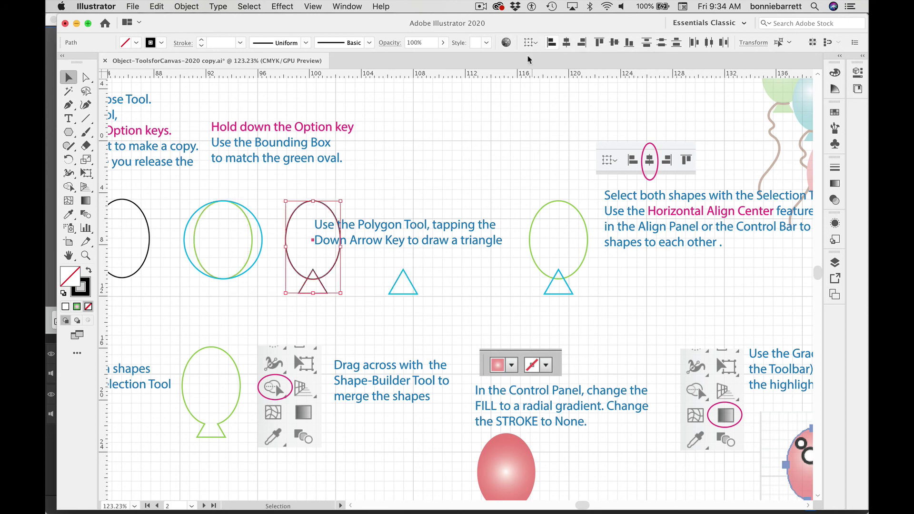
Move the oval and triangle near the page top and merge them with the Shape Builder
left_click_drag(327, 210, 571, 211)
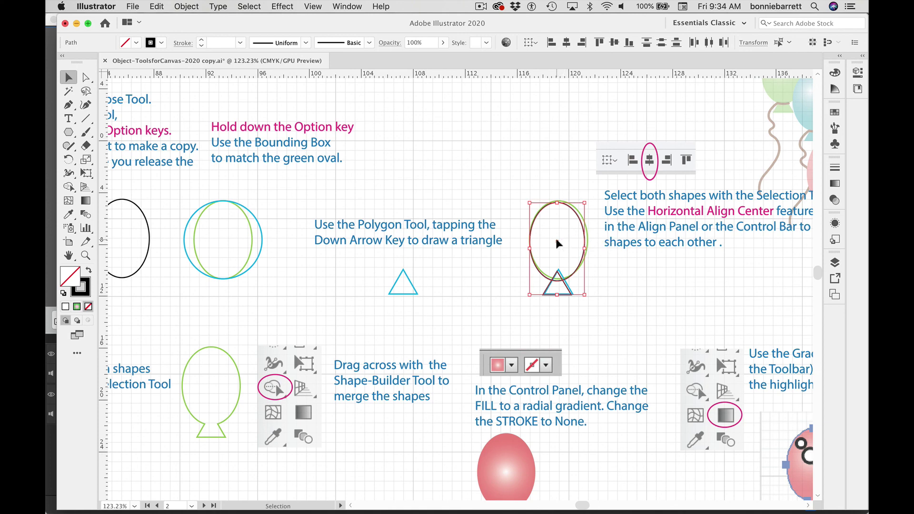
left_click_drag(557, 241, 507, 131)
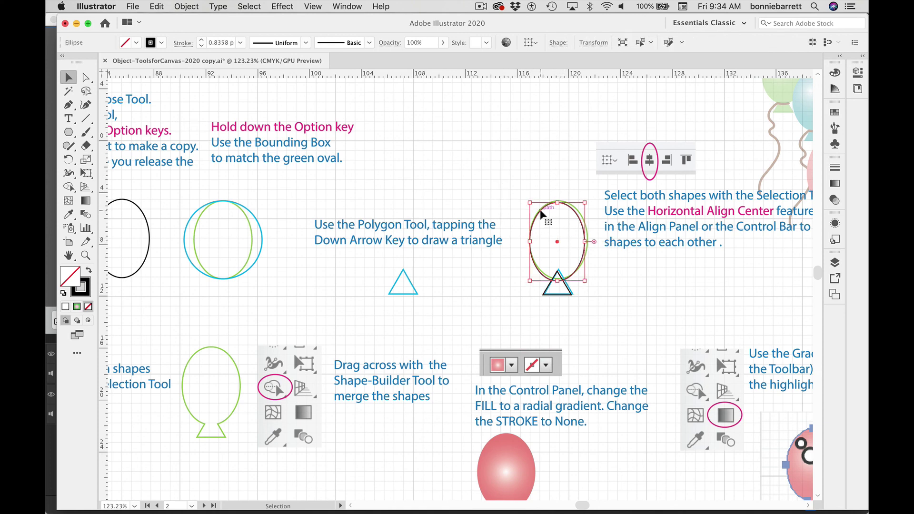
left_click(558, 294, "shift")
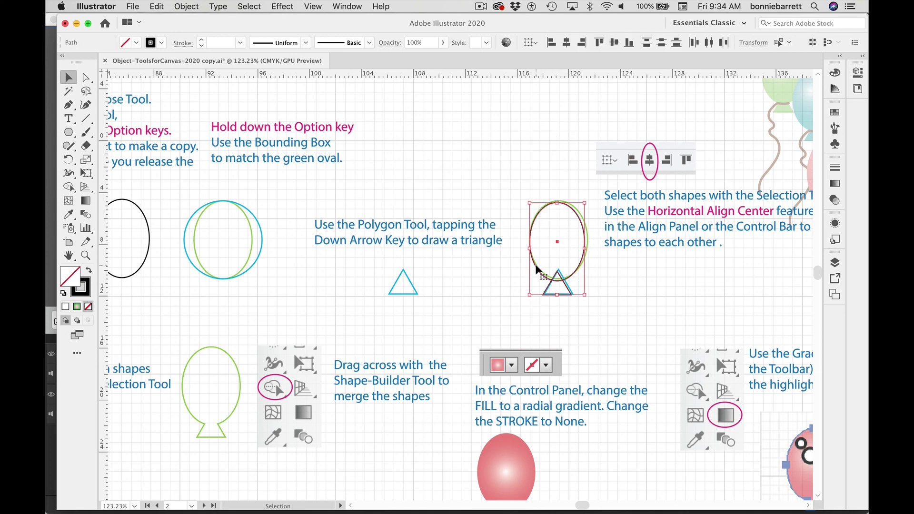
left_click_drag(532, 247, 435, 160)
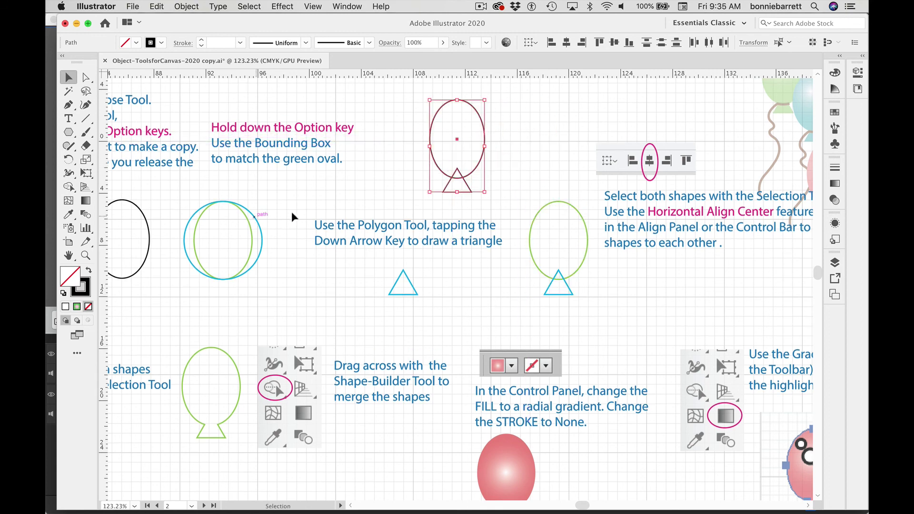
scroll(296, 210, "up", 1)
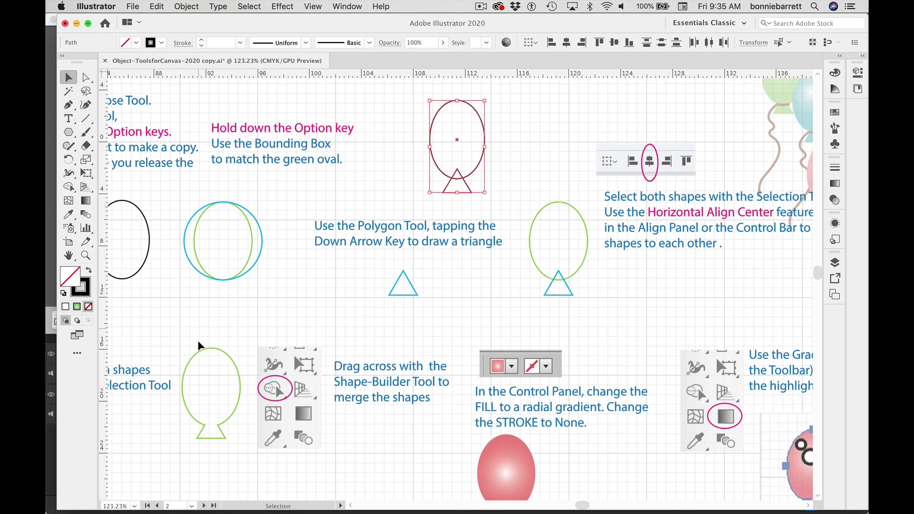
left_click(68, 187)
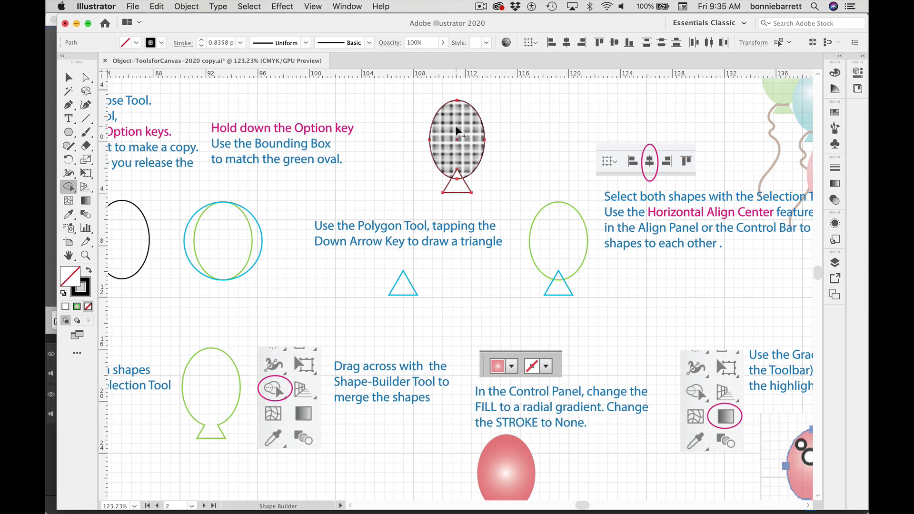
mouse_move(457, 131)
left_mouse_down()
mouse_move(454, 193)
mouse_move(457, 179)
left_mouse_up()
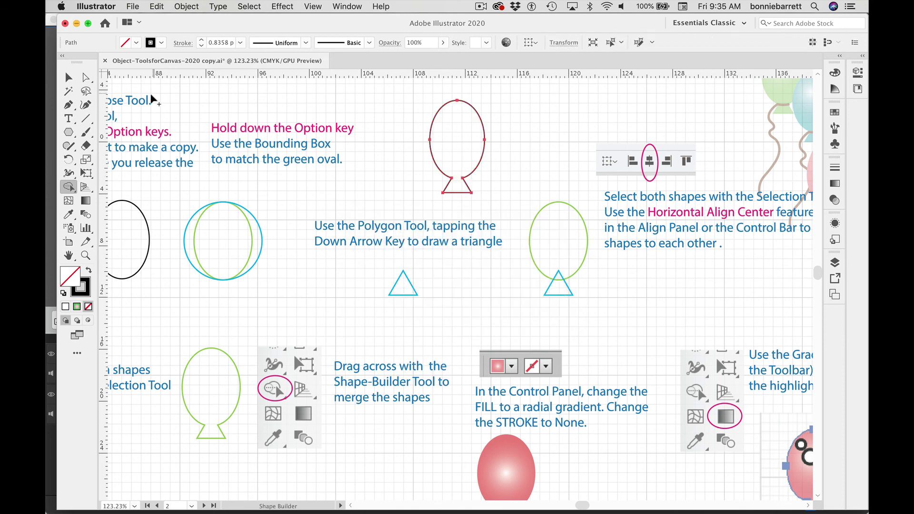
Draw a practice circle left of the balloon and place an overlapping copy down-right
key("super+shift+a")
left_click(68, 134)
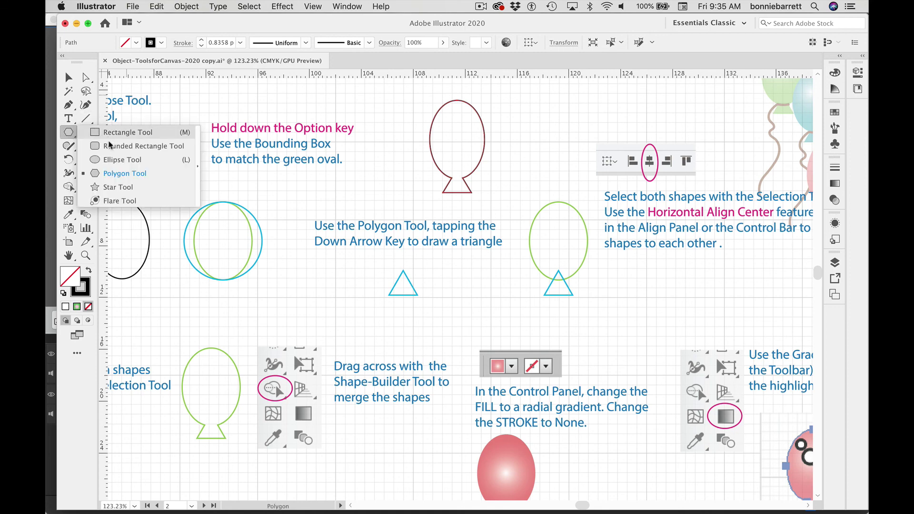
left_click(108, 159)
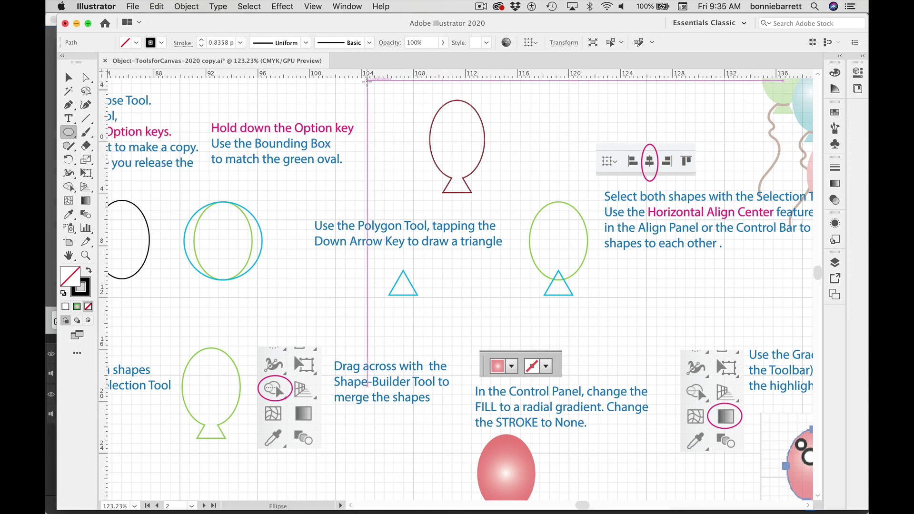
left_click_drag(362, 95, 415, 149)
left_click(68, 77)
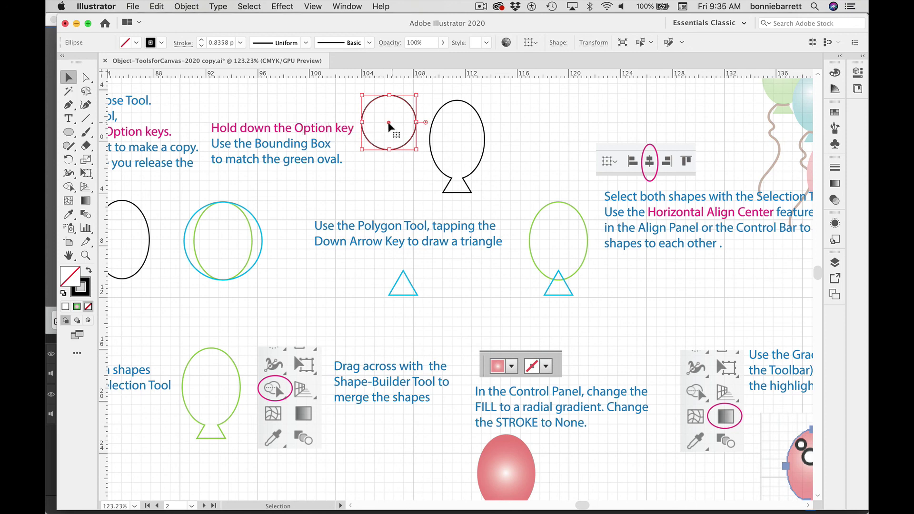
left_click_drag(389, 124, 401, 133)
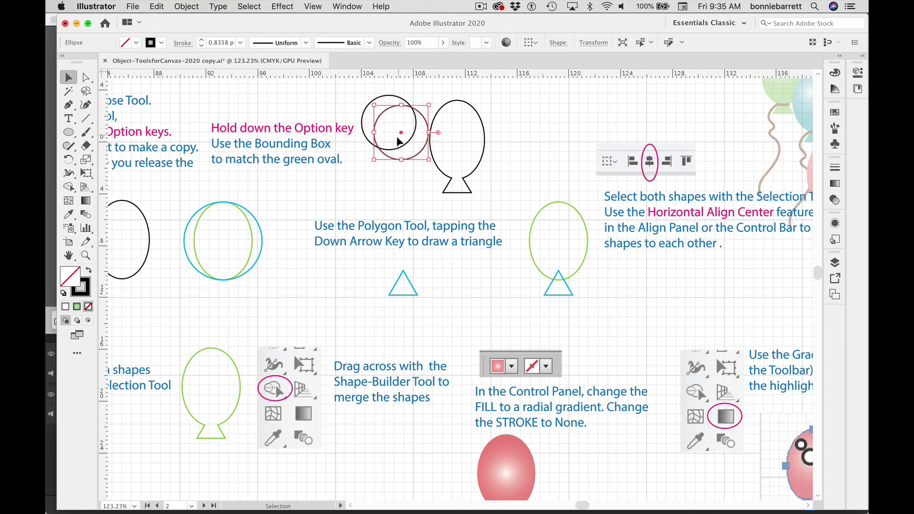
left_click(361, 98)
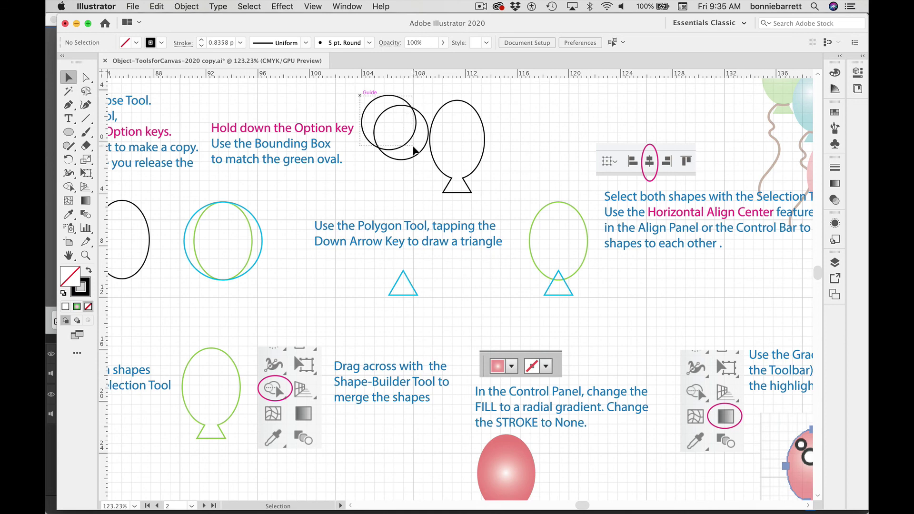
Merge both overlapping circles into one shape with the Shape Builder Tool, then delete it
left_click_drag(415, 149, 416, 153)
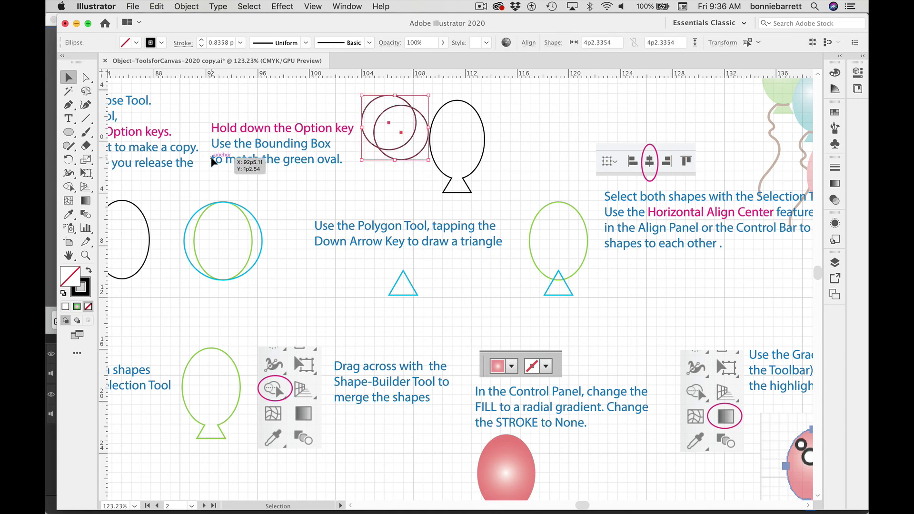
left_click(68, 187)
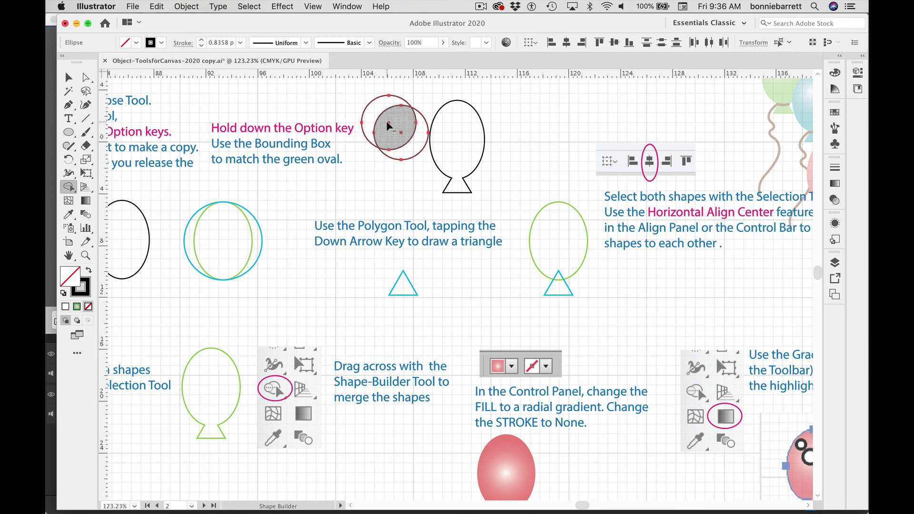
left_click_drag(389, 126, 407, 151)
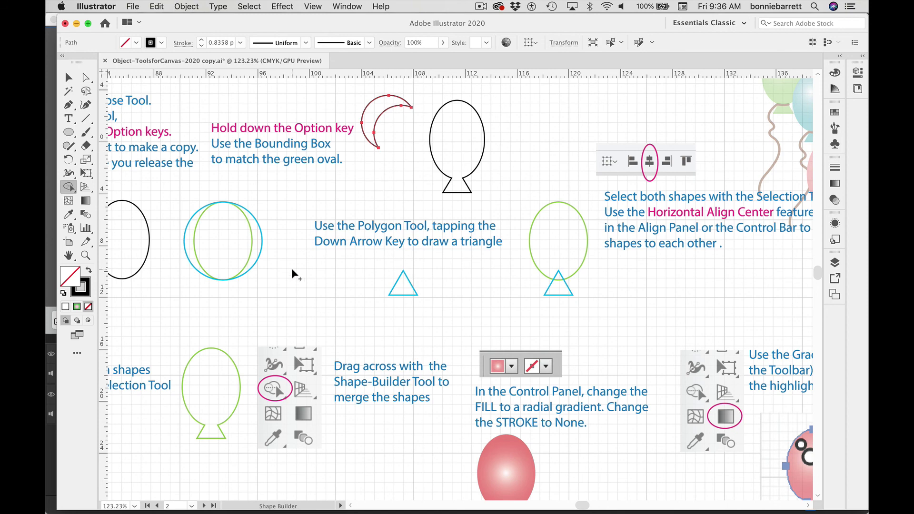
key("super+z")
key("super+z")
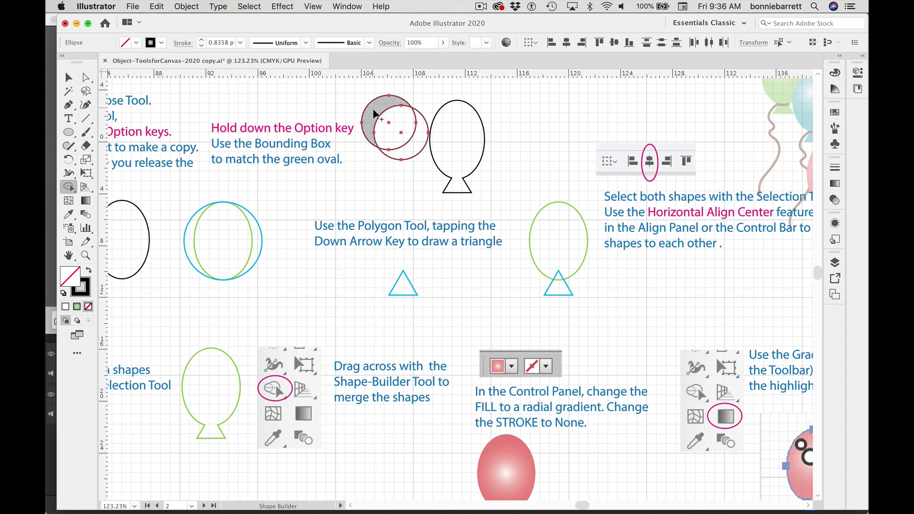
left_click_drag(377, 116, 403, 138)
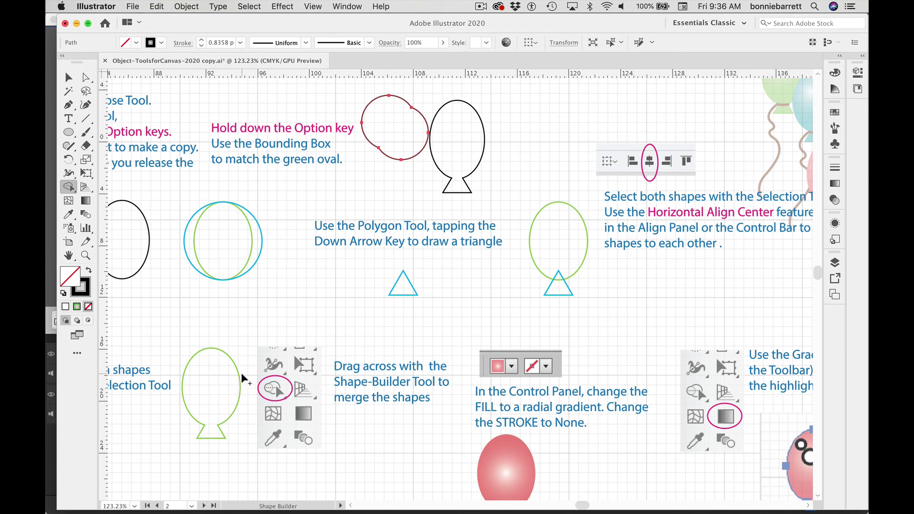
key("Delete")
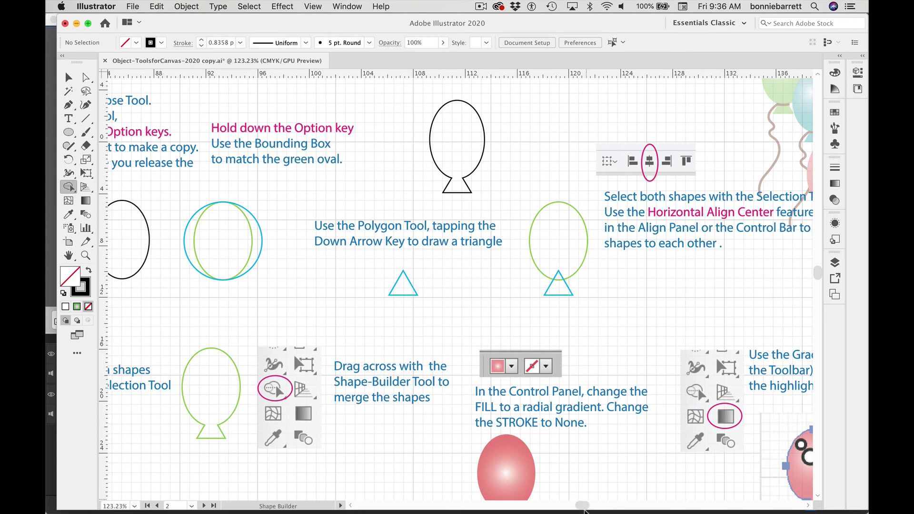
Scroll the canvas right and show the Swatches panel from the right dock
left_click_drag(581, 508, 576, 508)
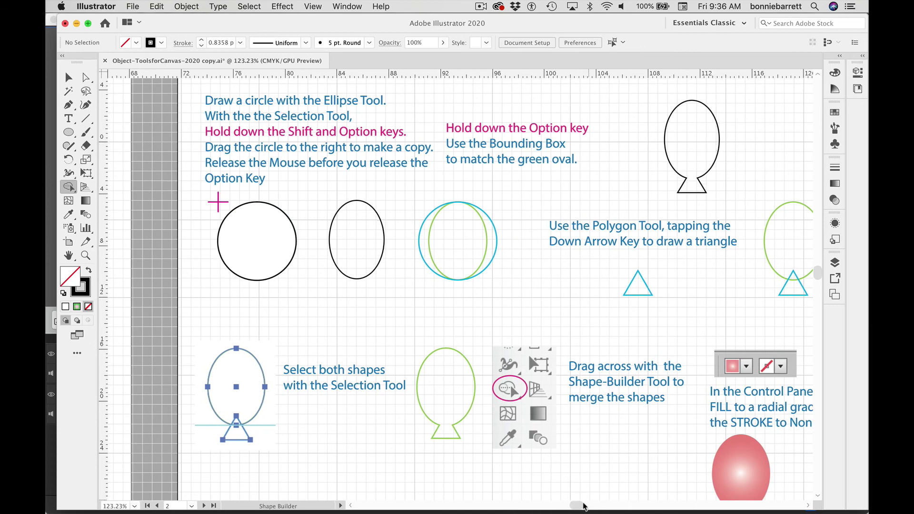
left_click_drag(577, 506, 583, 505)
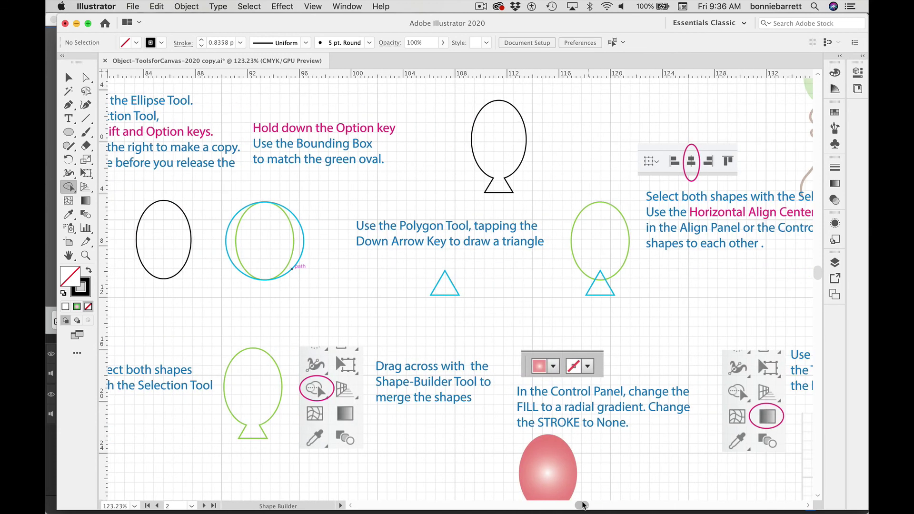
left_click(834, 113)
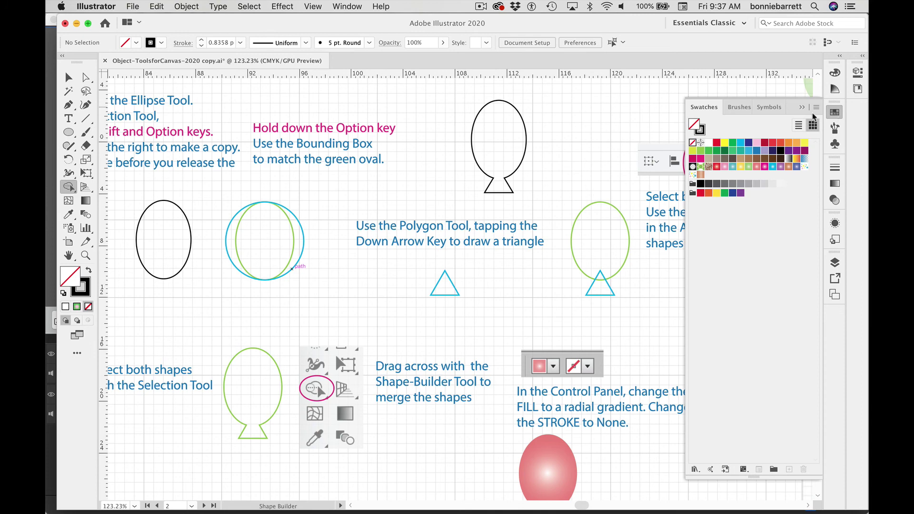
left_click(336, 7)
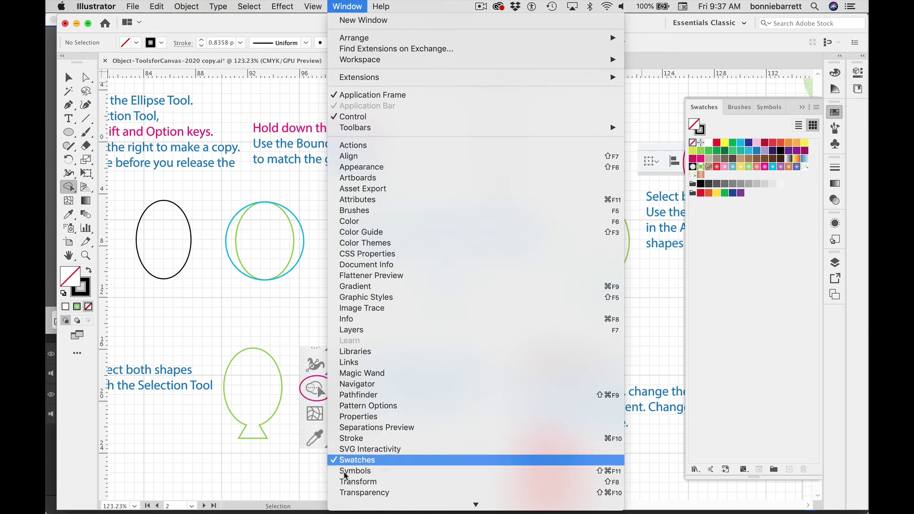
left_click(402, 6)
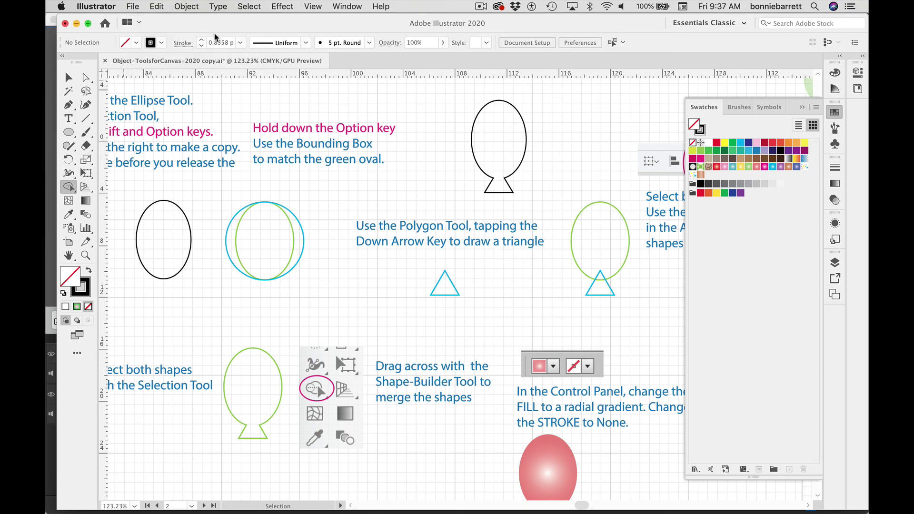
Select the black balloon outline and apply the Magenta Radial swatch from the Control panel Fill menu
left_click(70, 82)
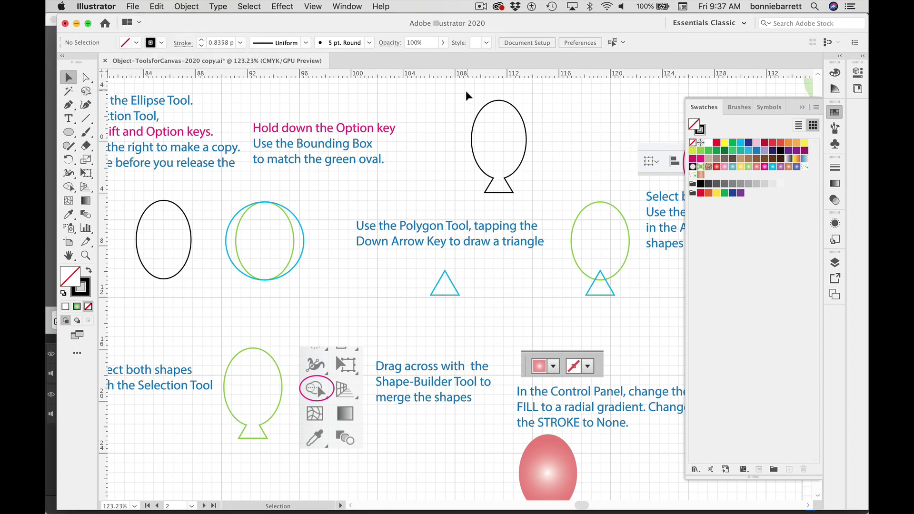
left_click_drag(470, 94, 494, 146)
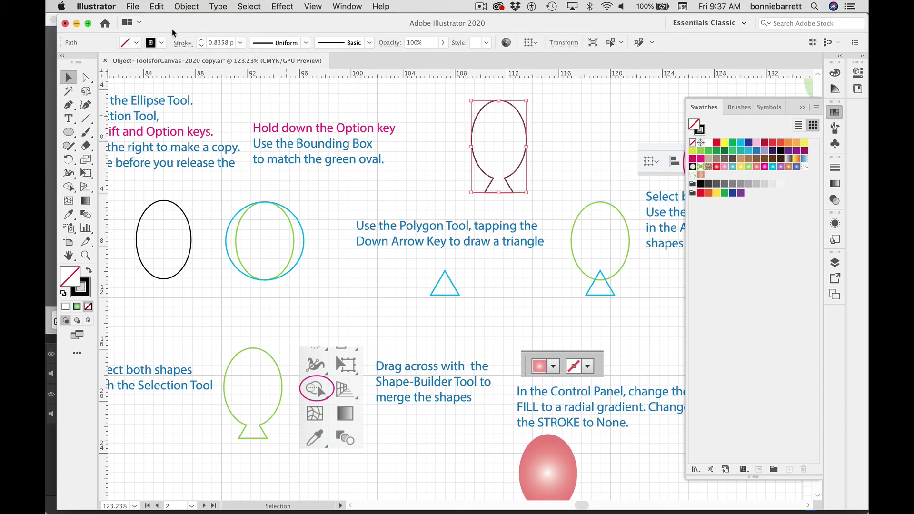
left_click(136, 43)
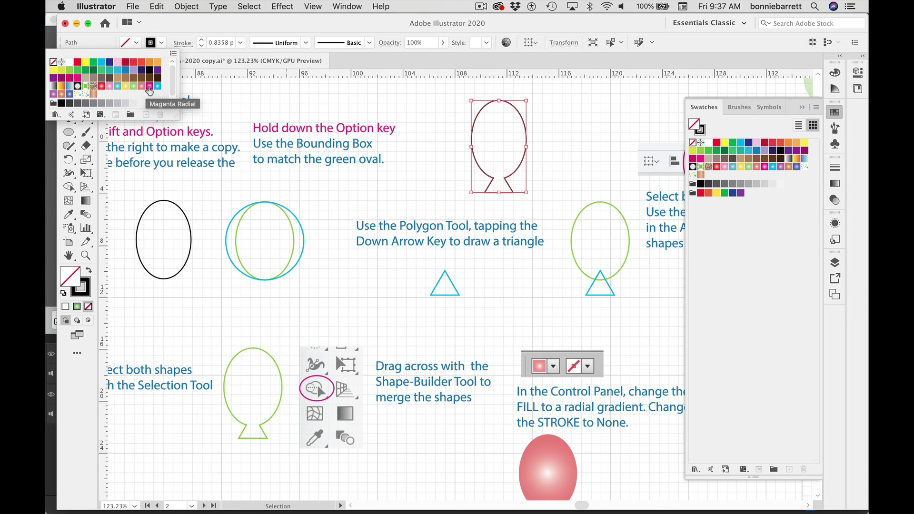
left_click(149, 87)
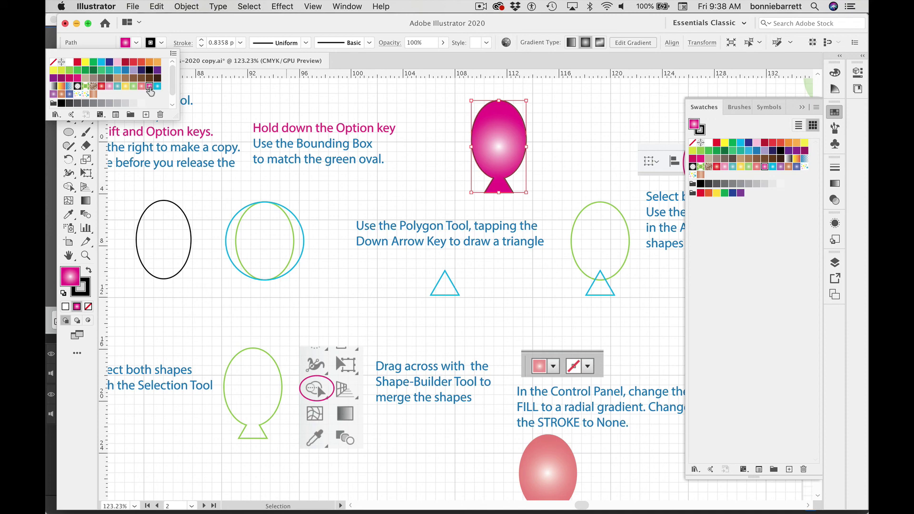
left_click(194, 116)
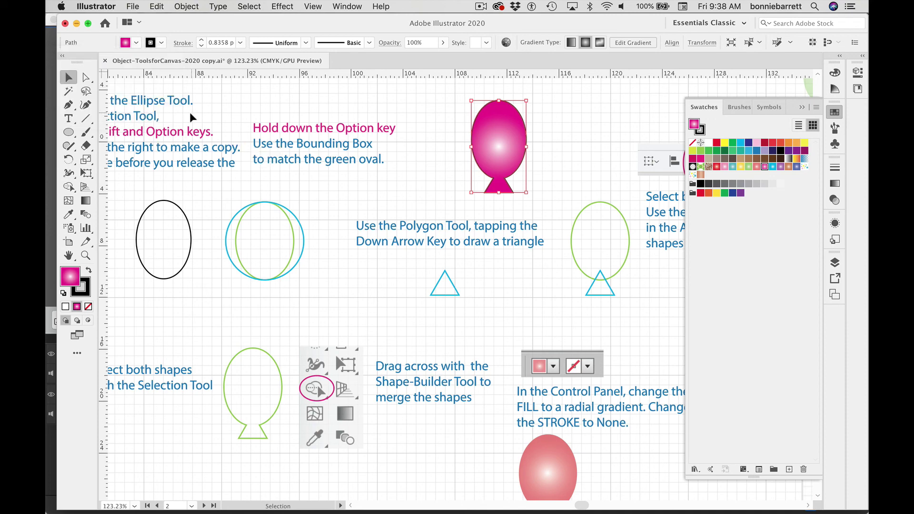
Zoom in and drag the radial gradient's highlight up-left, swinging its end stop upward
left_click(86, 202)
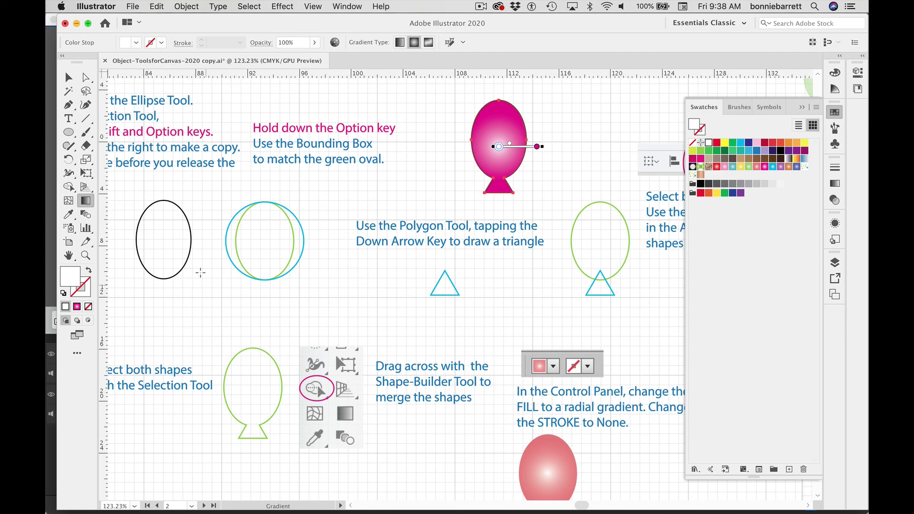
left_click(86, 256)
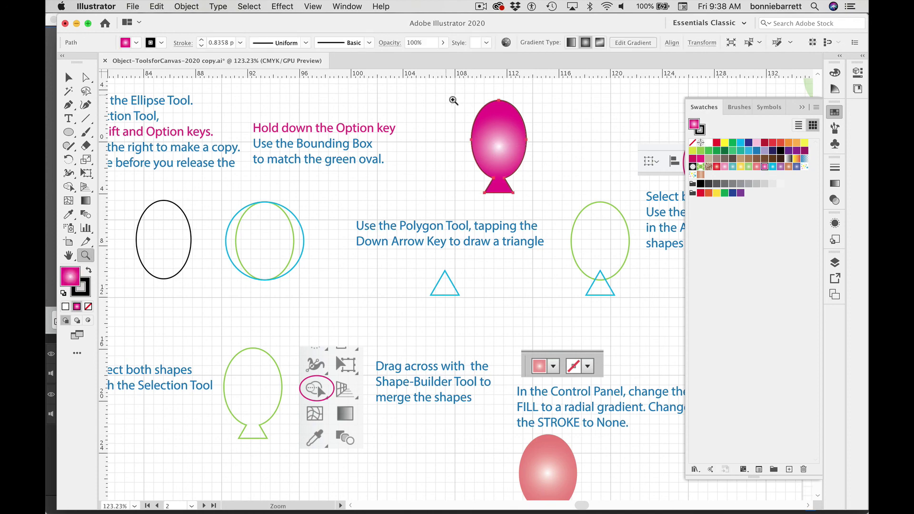
left_click(457, 101)
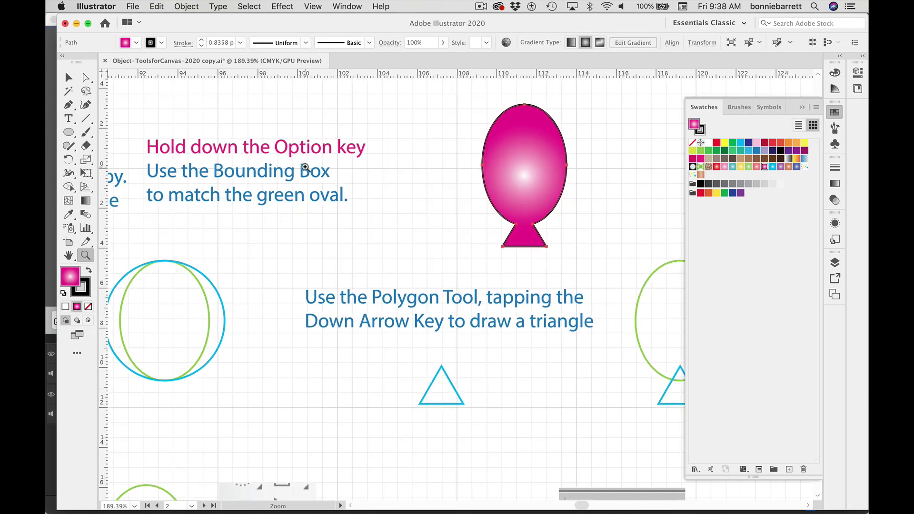
left_click(68, 77)
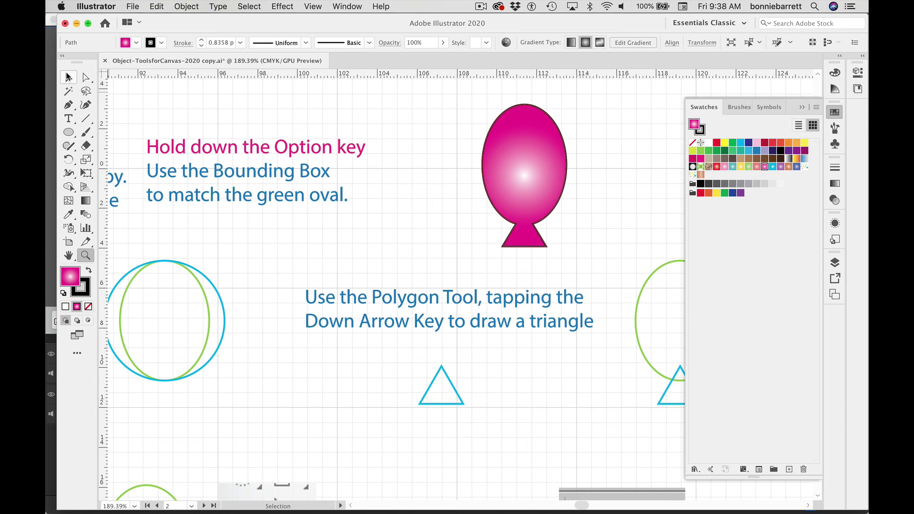
left_click(85, 201)
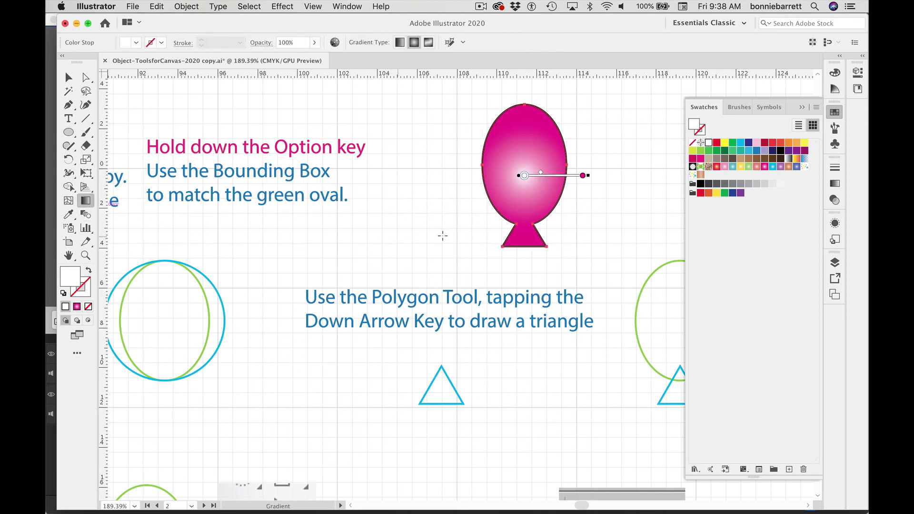
mouse_move(568, 182)
mouse_move(556, 176)
left_mouse_down()
mouse_move(551, 133)
mouse_move(549, 143)
left_mouse_up()
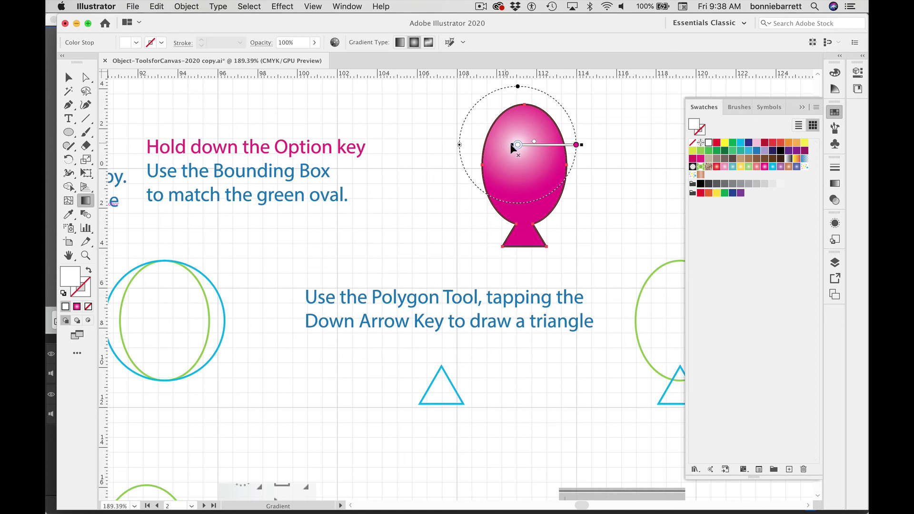
mouse_move(576, 144)
left_mouse_down()
mouse_move(548, 91)
mouse_move(505, 88)
mouse_move(541, 86)
mouse_move(577, 136)
mouse_move(523, 83)
mouse_move(491, 91)
mouse_move(539, 90)
mouse_move(457, 147)
mouse_move(469, 172)
mouse_move(576, 149)
left_mouse_up()
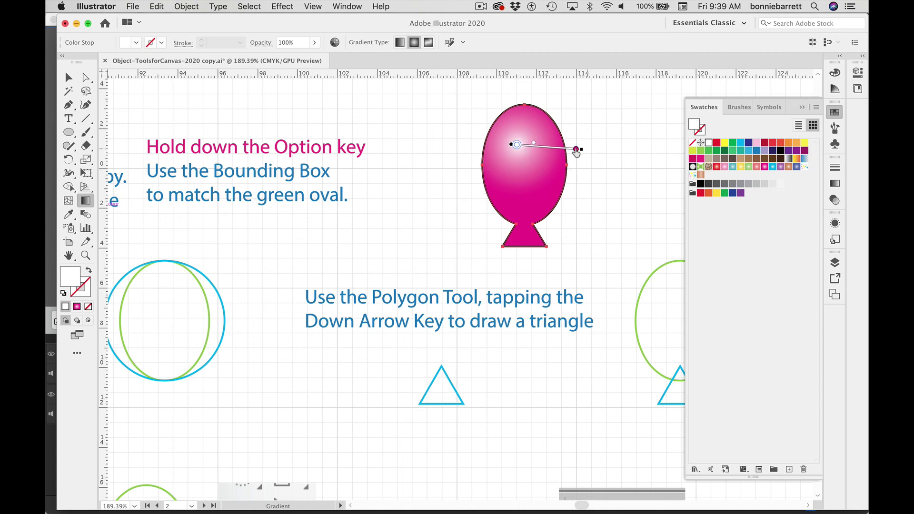
Set the gradient's outer stop to purple and drag the midpoint to adjust the highlight's spread
left_click(577, 150)
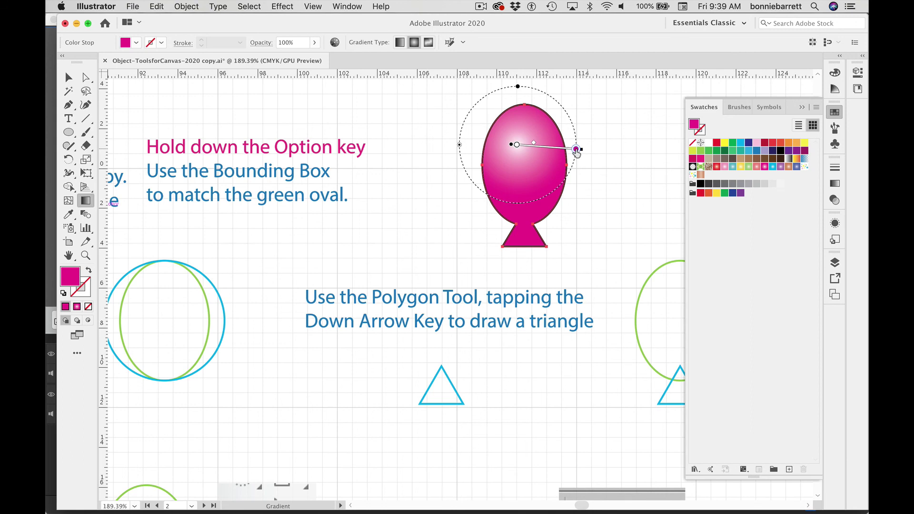
double_click(576, 151)
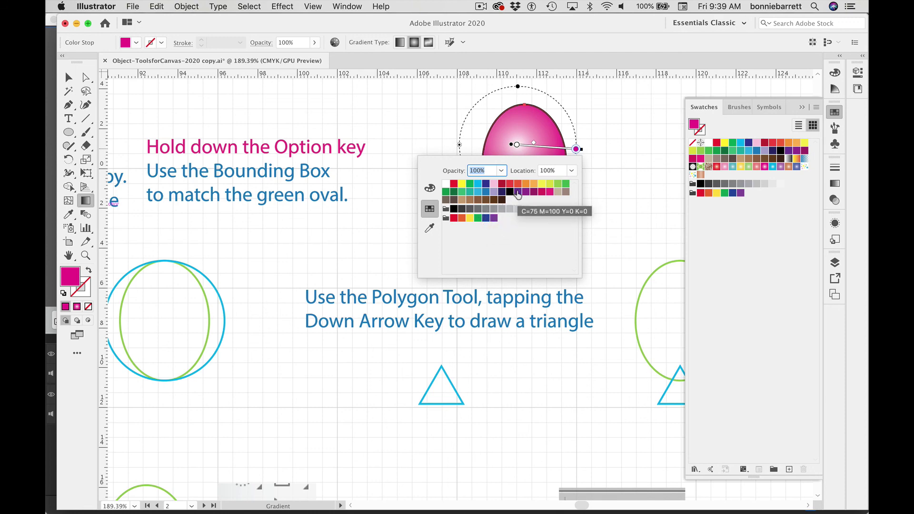
left_click(518, 192)
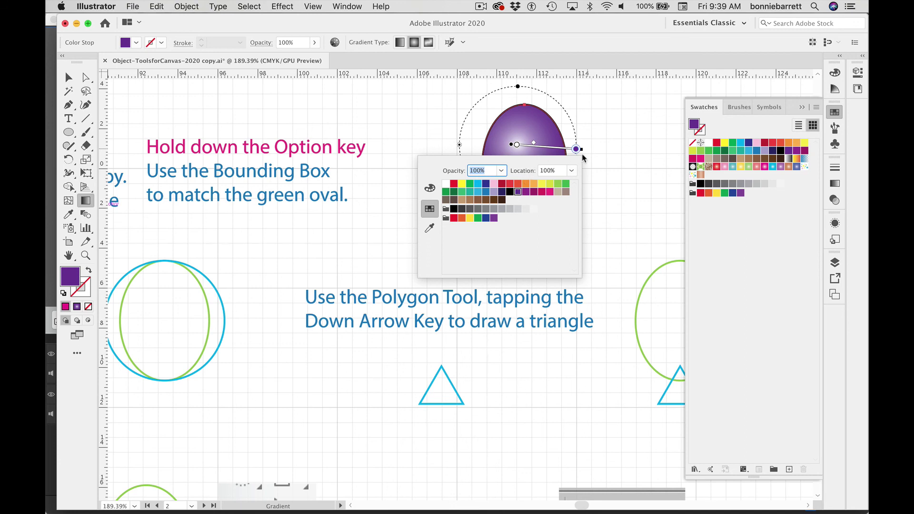
left_click(600, 170)
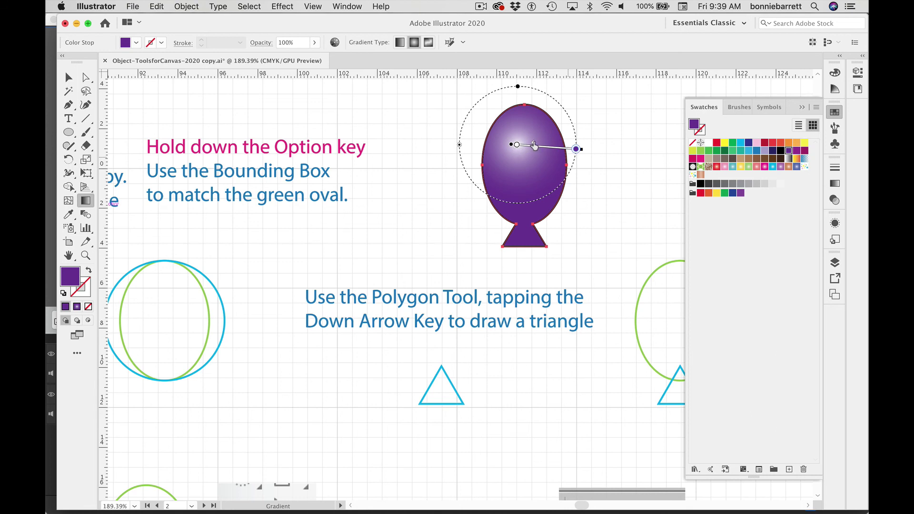
left_click_drag(535, 145, 544, 146)
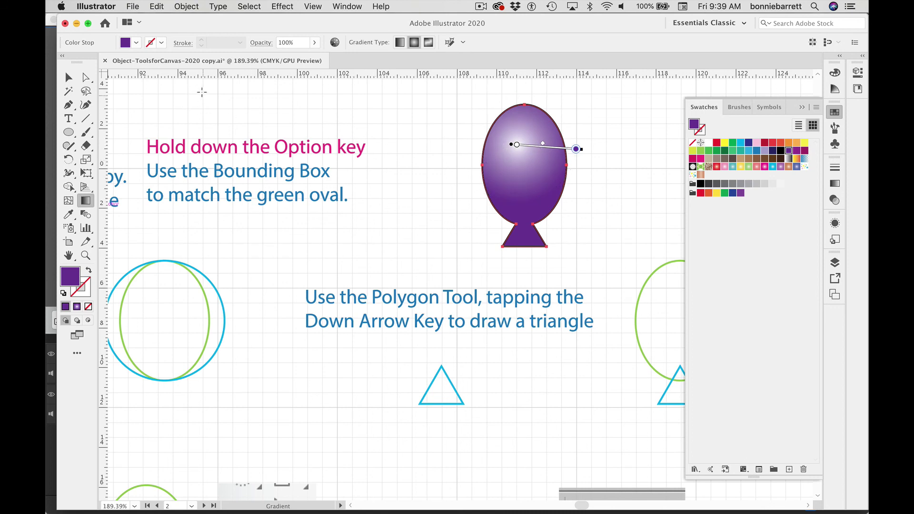
key("v")
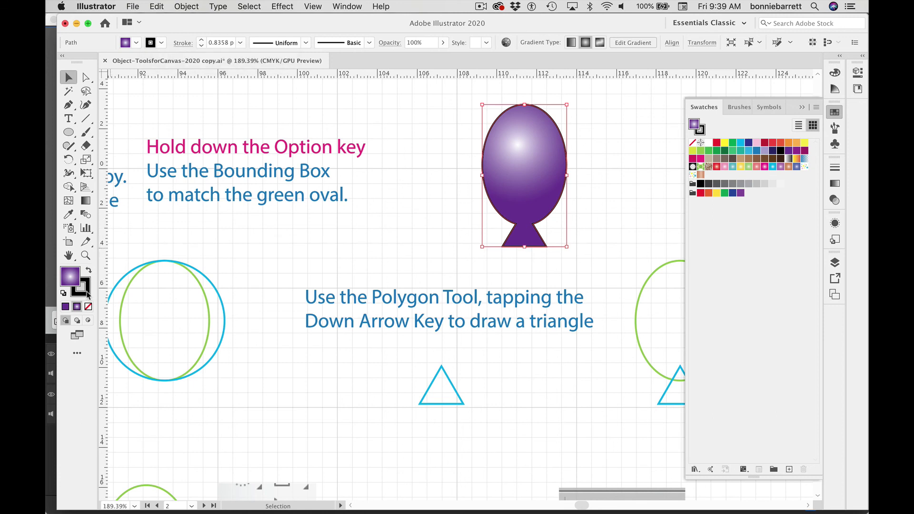
Set the balloon's stroke to [None] and zoom out twice
left_click(87, 294)
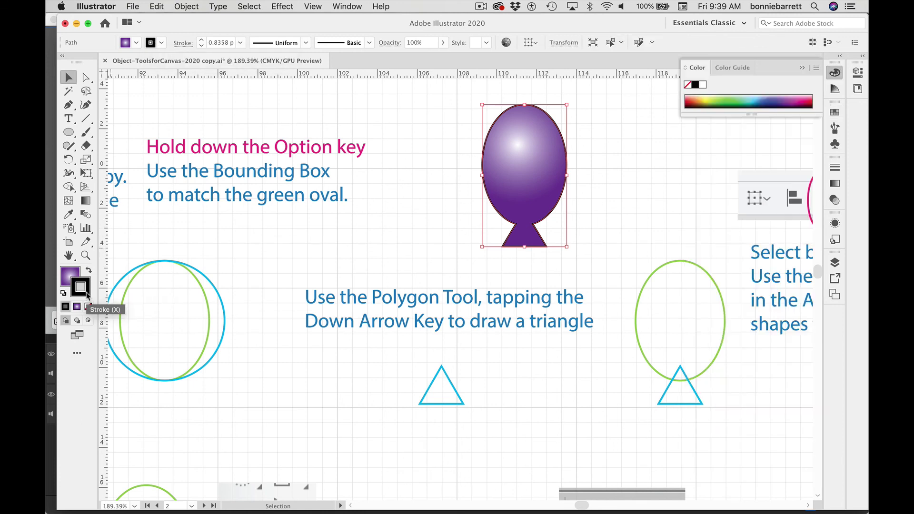
left_click(161, 44)
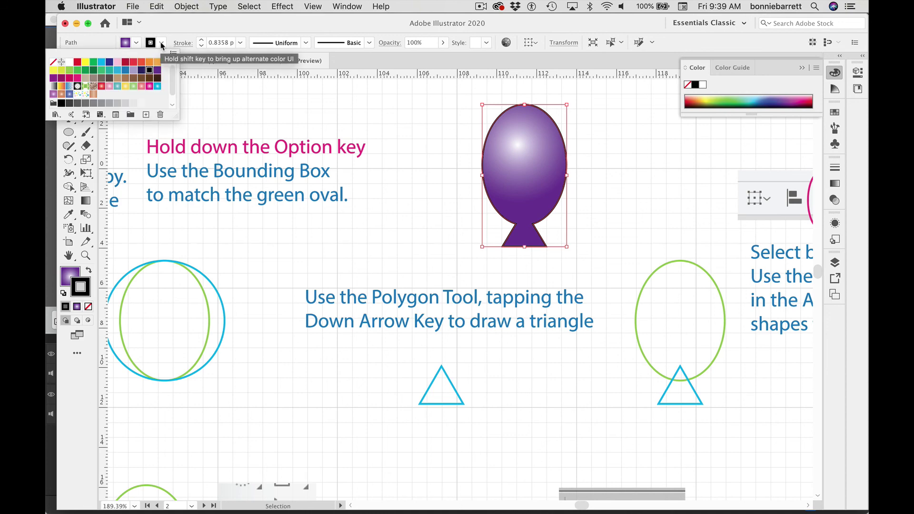
left_click(54, 63)
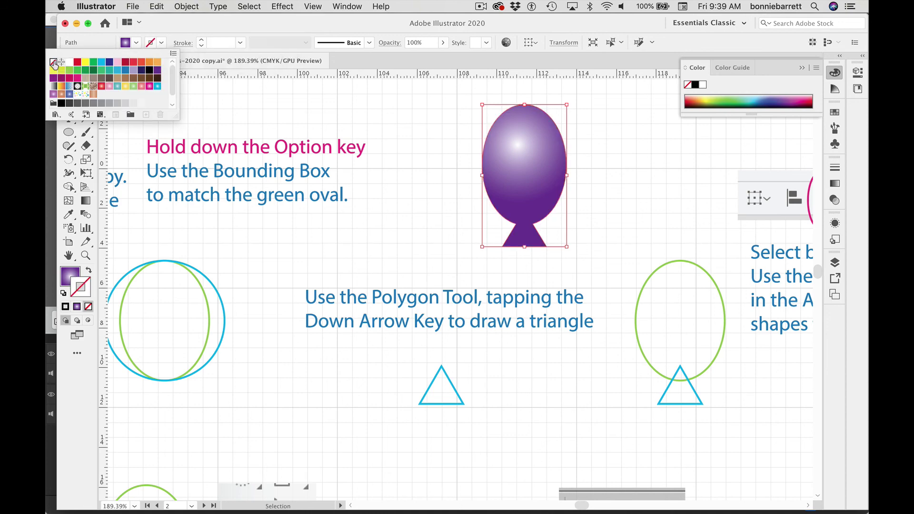
left_click(319, 127)
key("super+minus")
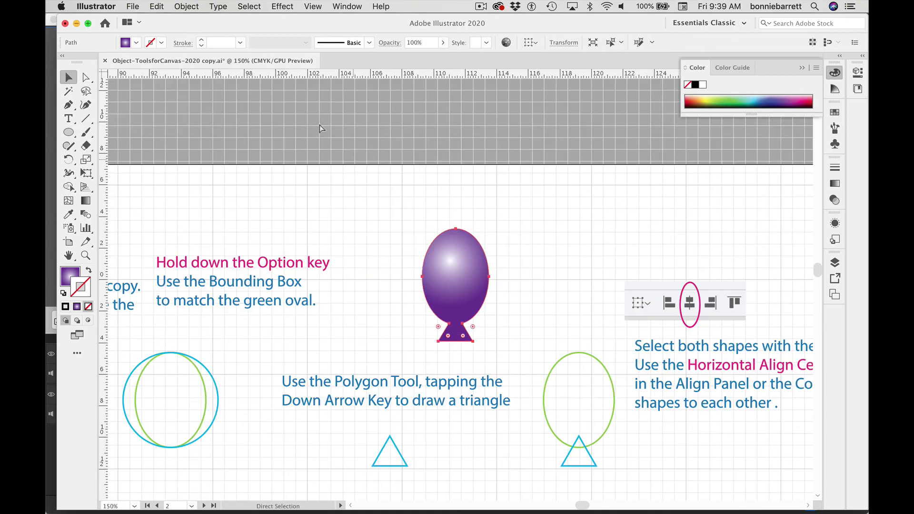
key("super+minus")
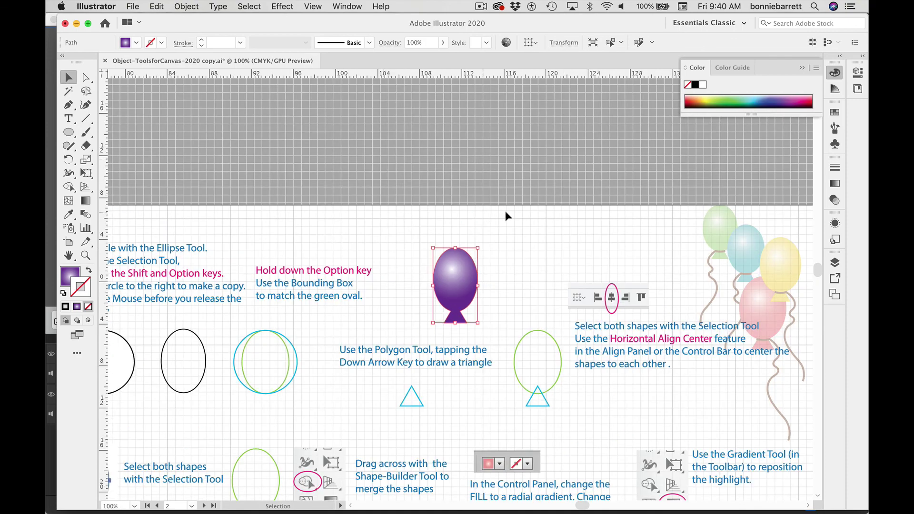
Open the Layers panel and scroll down to the string instructions and back to the balloon
left_click_drag(815, 267, 813, 275)
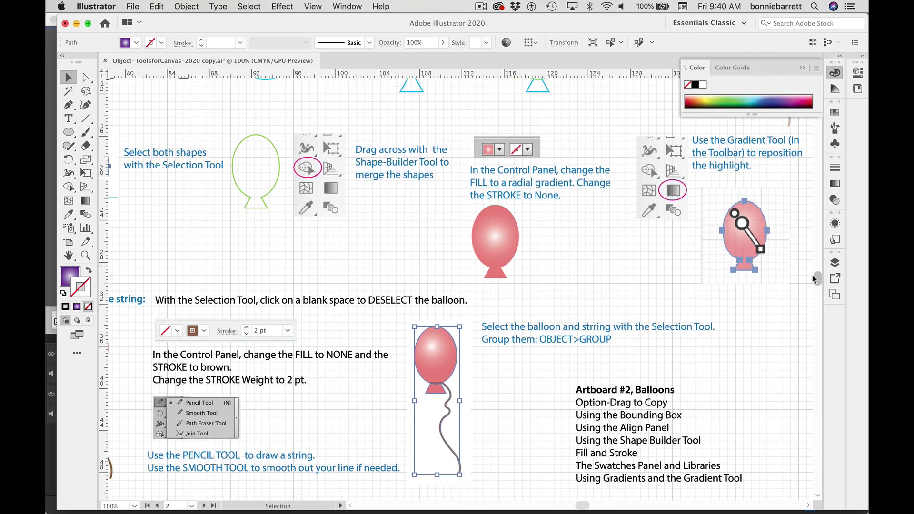
scroll(812, 275, "down", 1)
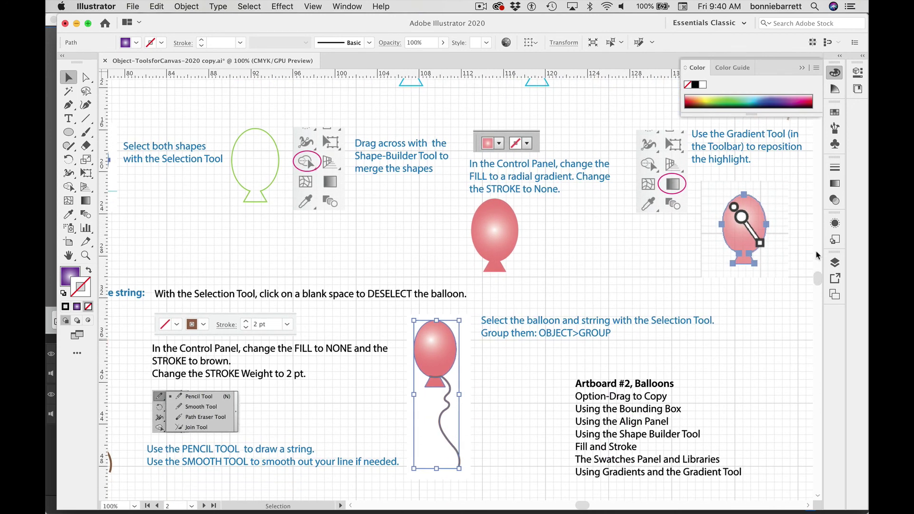
scroll(819, 275, "up", 5)
scroll(818, 276, "up", 6)
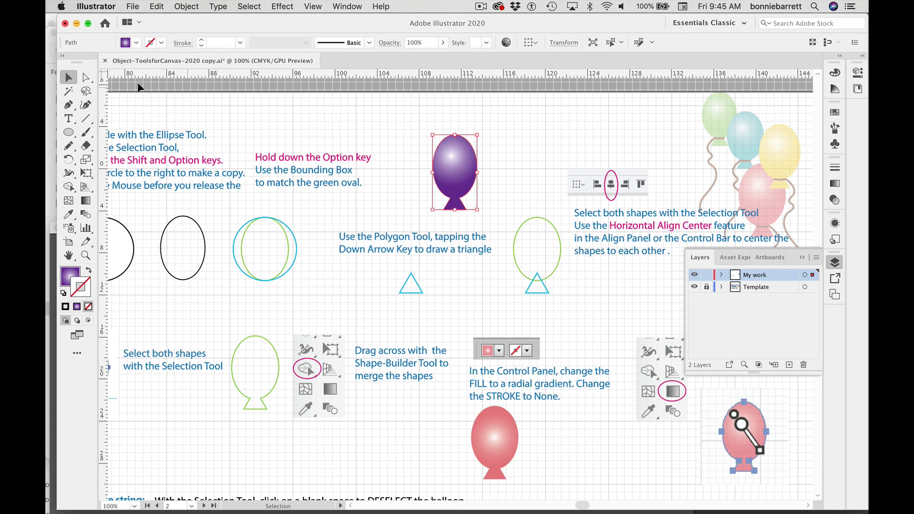
With nothing selected, set fill to None, stroke weight to 2 pt, and stroke colour to tan brown
left_click(386, 117)
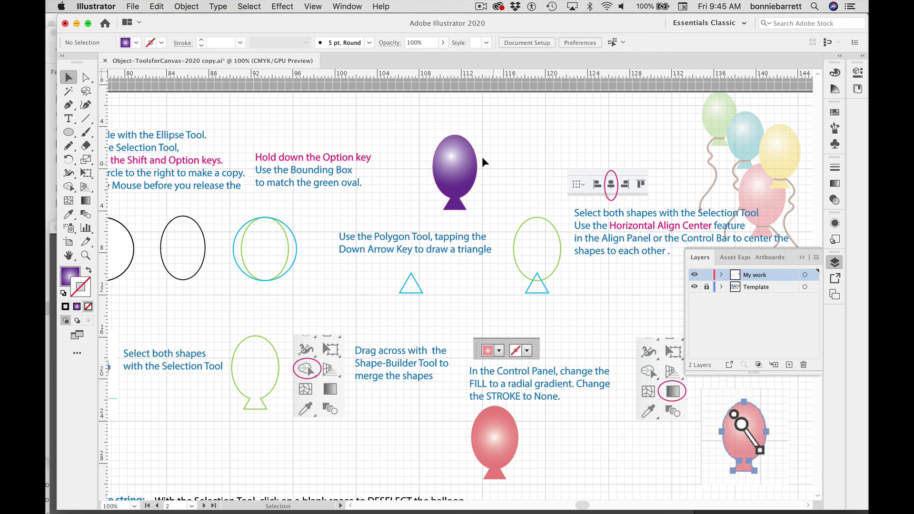
left_click(136, 43)
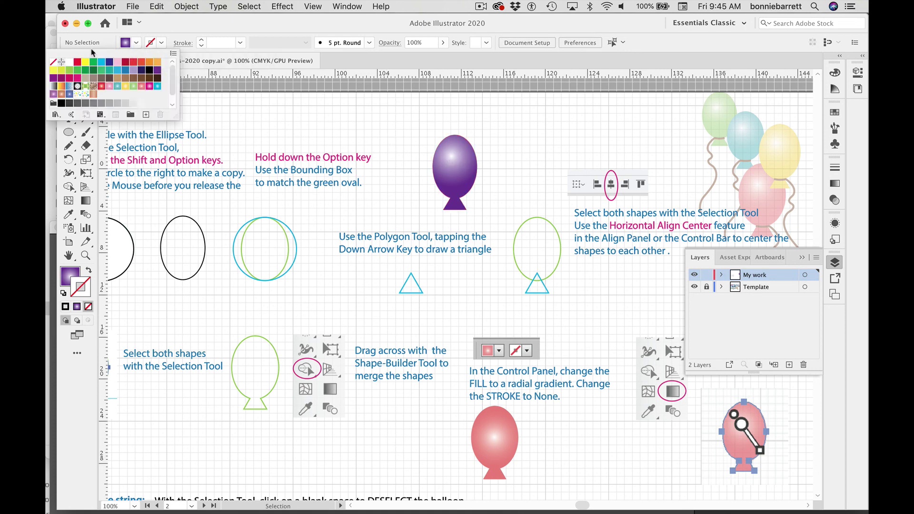
left_click(53, 63)
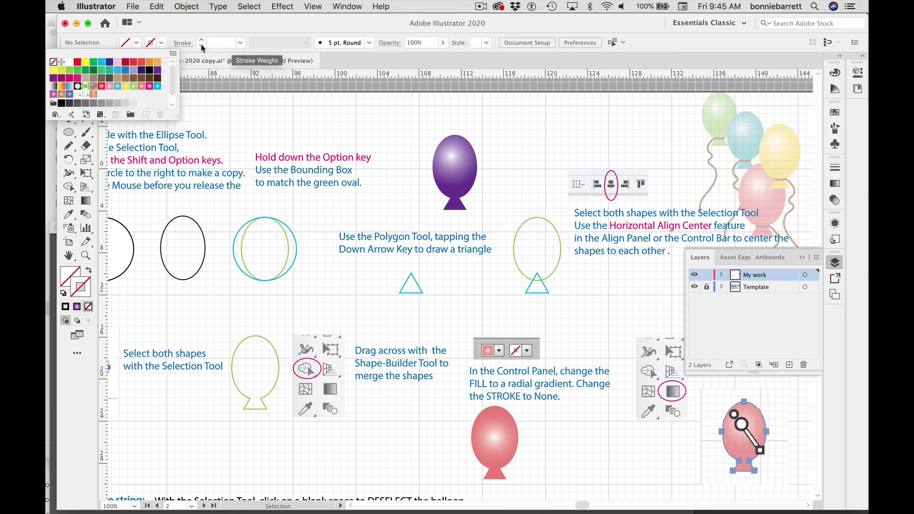
left_click(241, 44)
left_click(241, 43)
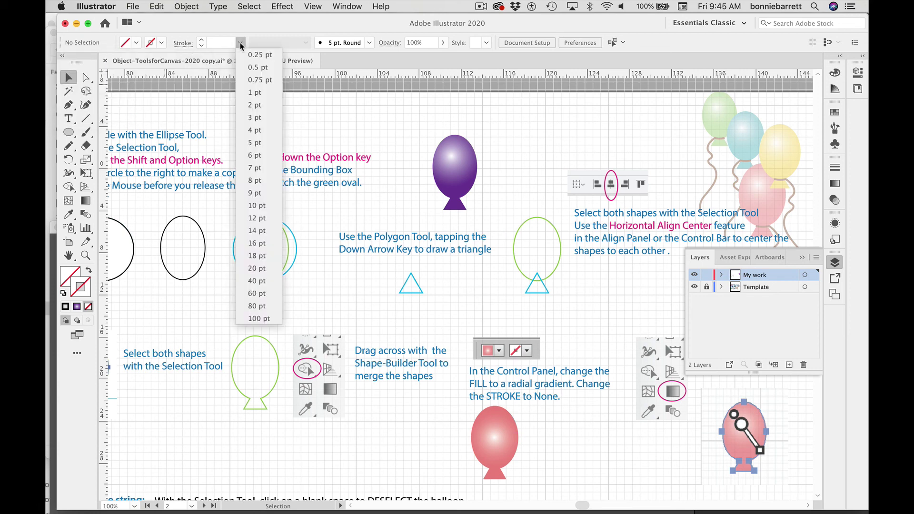
left_click(254, 105)
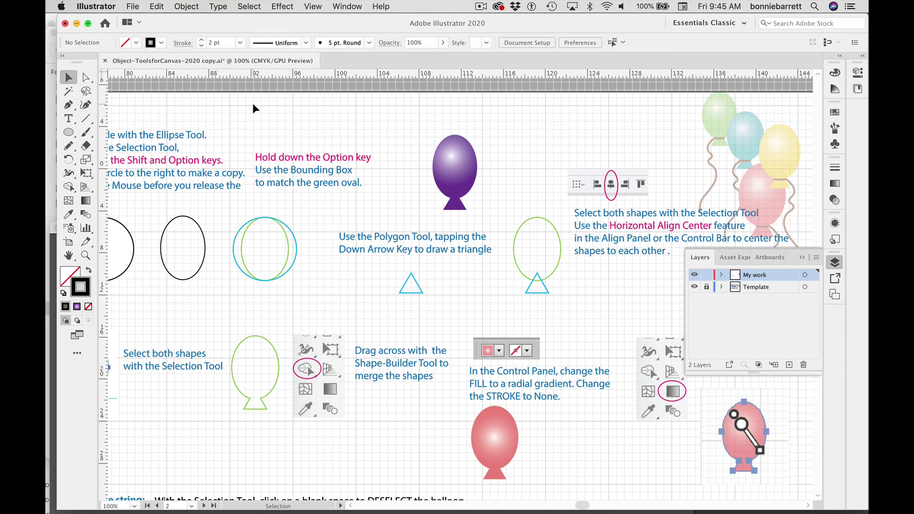
left_click(162, 44)
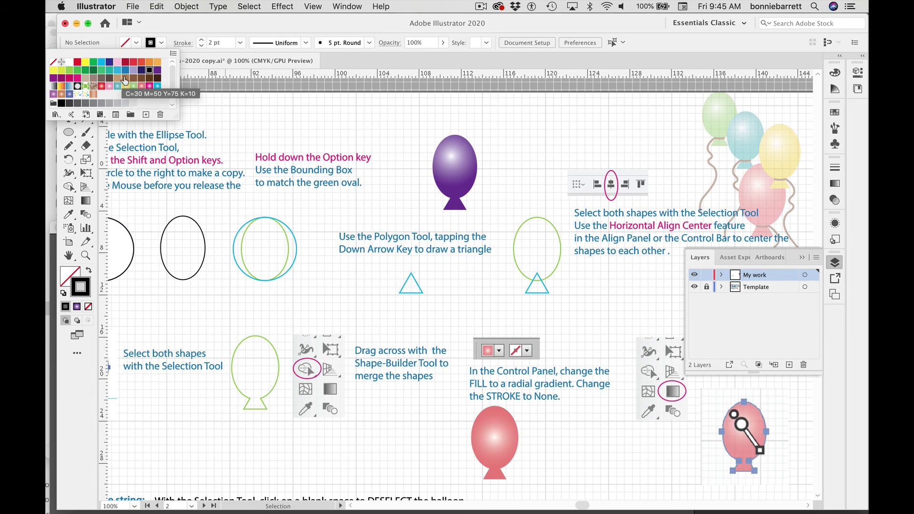
left_click(117, 79)
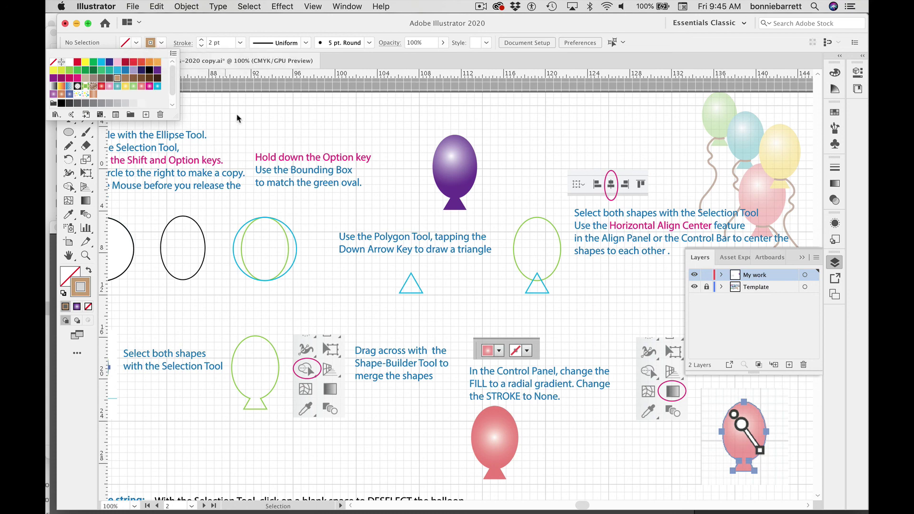
Draw a wavy freehand string down from the balloon's base with the Pencil Tool
left_click(222, 134)
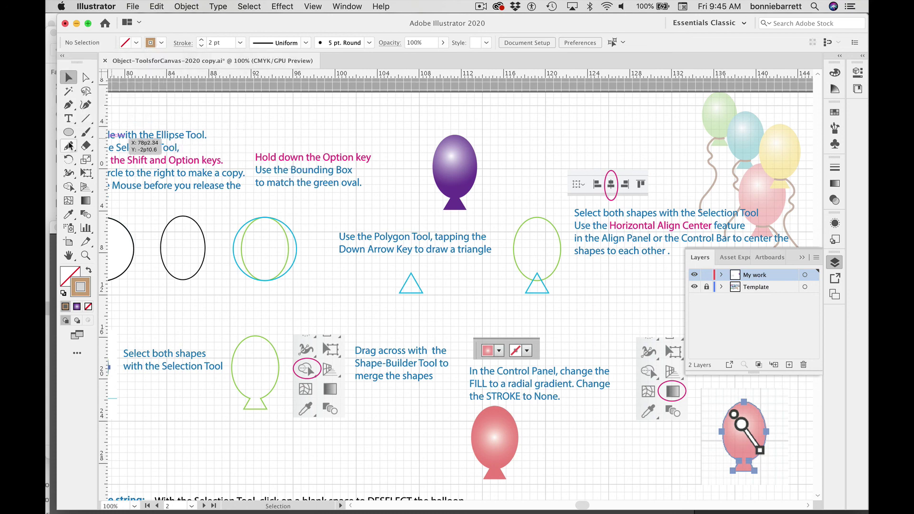
left_click(70, 147)
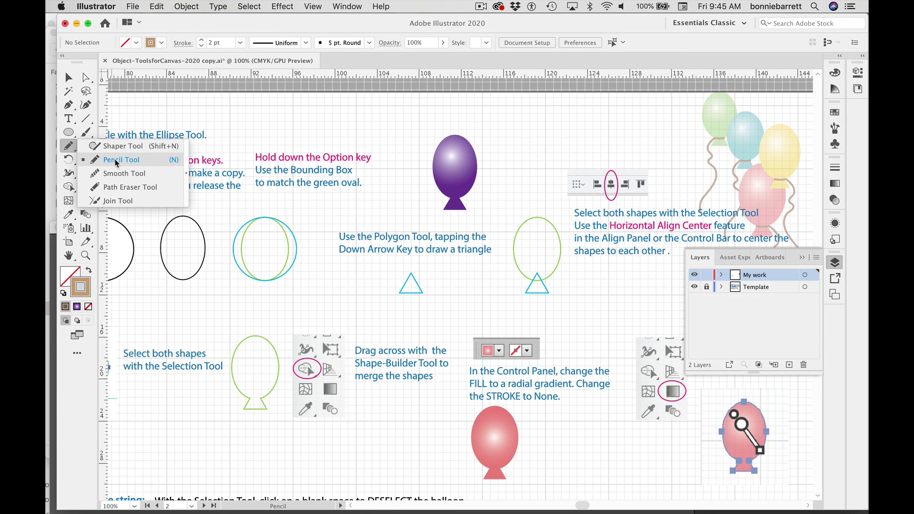
left_click(149, 160)
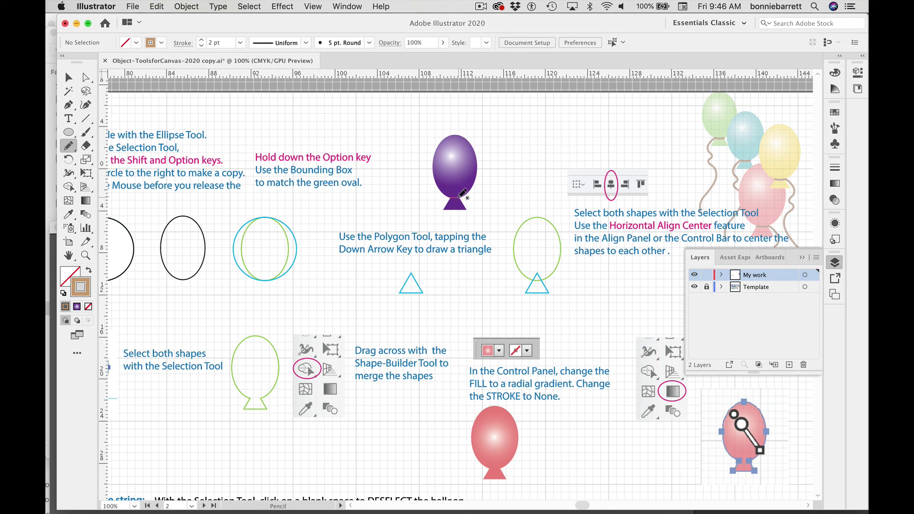
mouse_move(463, 195)
left_mouse_down()
mouse_move(472, 227)
mouse_move(466, 301)
left_mouse_up()
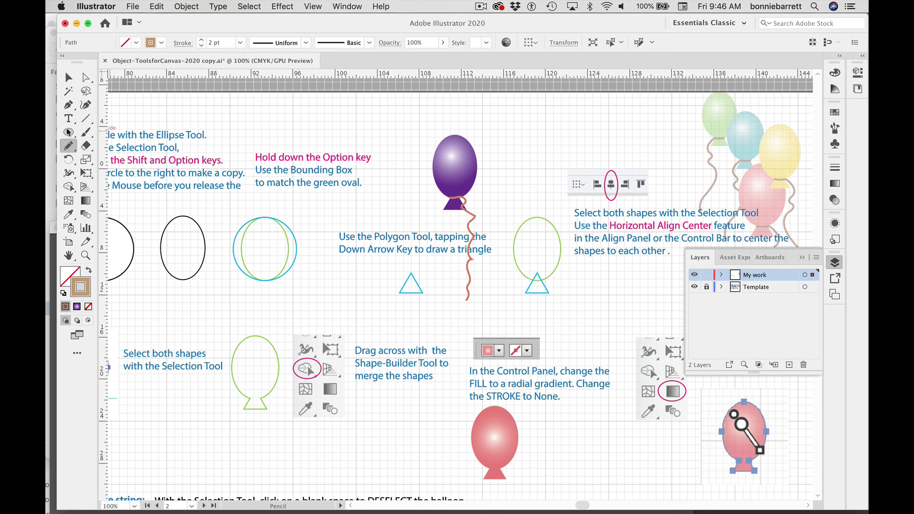
Drag the Smooth Tool along the string to even out its wiggles
left_click(68, 147)
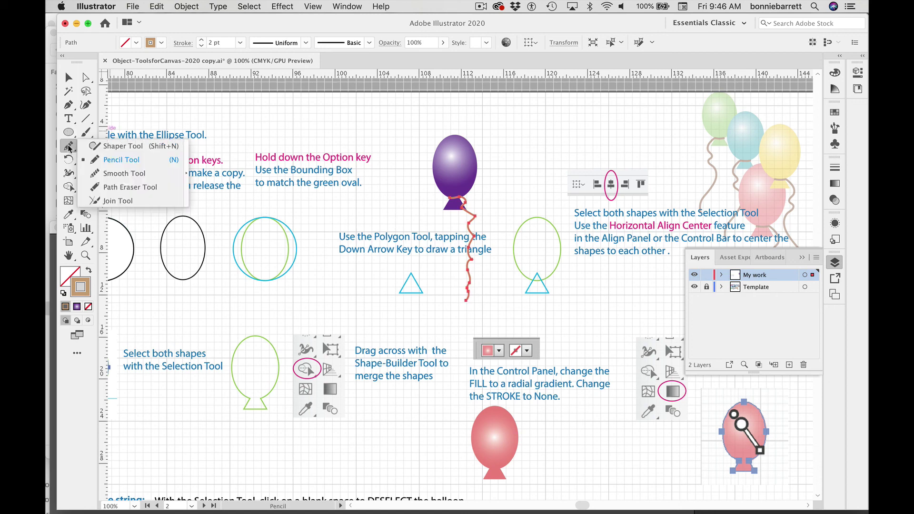
left_click(115, 174)
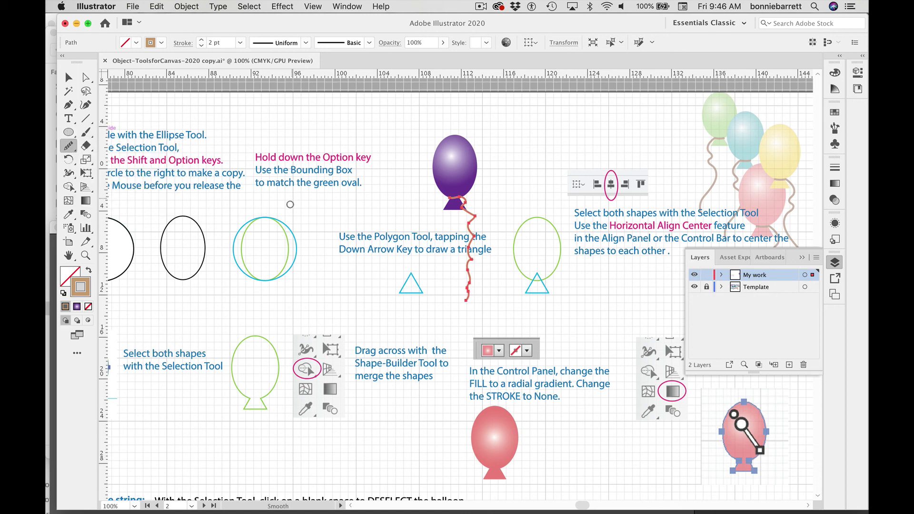
mouse_move(475, 218)
left_mouse_down()
mouse_move(468, 294)
mouse_move(472, 237)
left_mouse_up()
Select the purple balloon with the Selection Tool, undoing an accidental move off its string
left_click(68, 78)
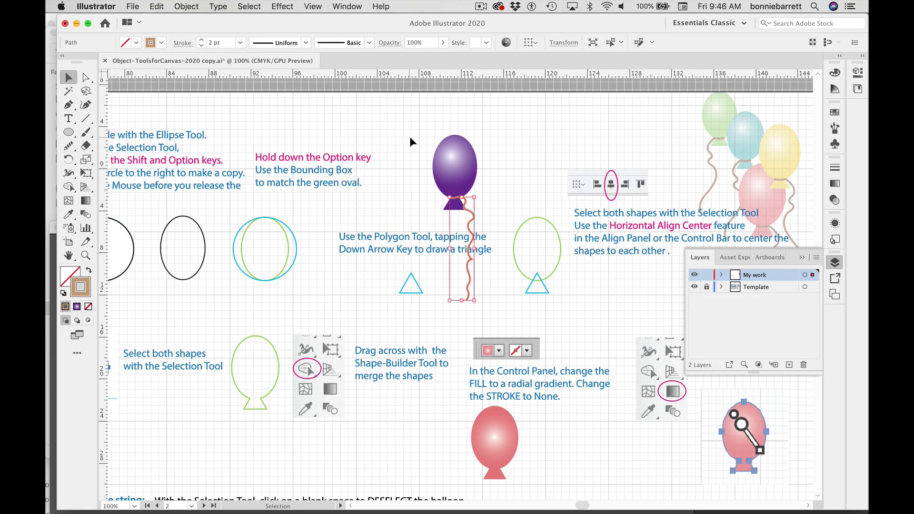
left_click(516, 150)
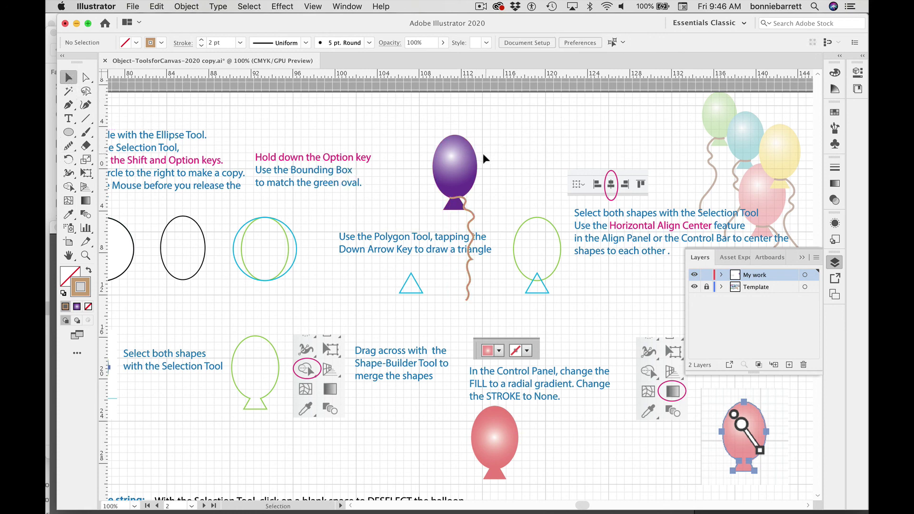
left_click(470, 185)
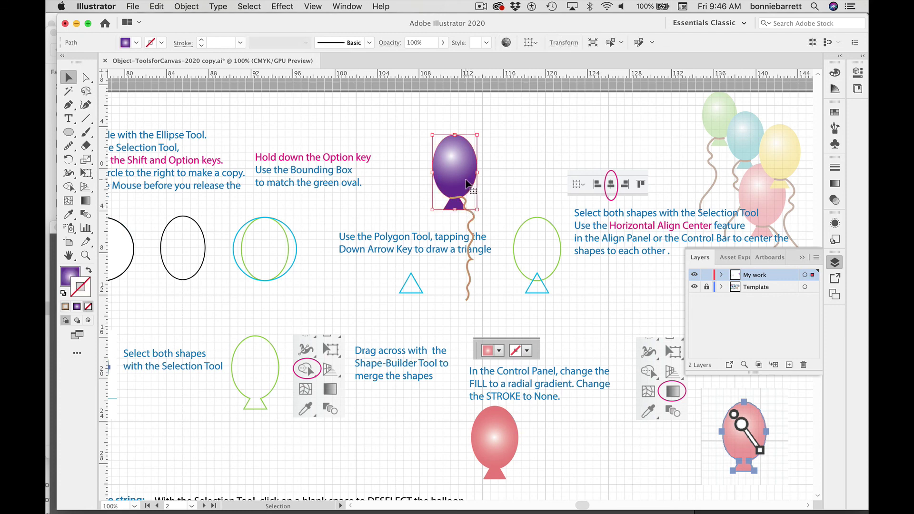
left_click_drag(466, 179, 435, 169)
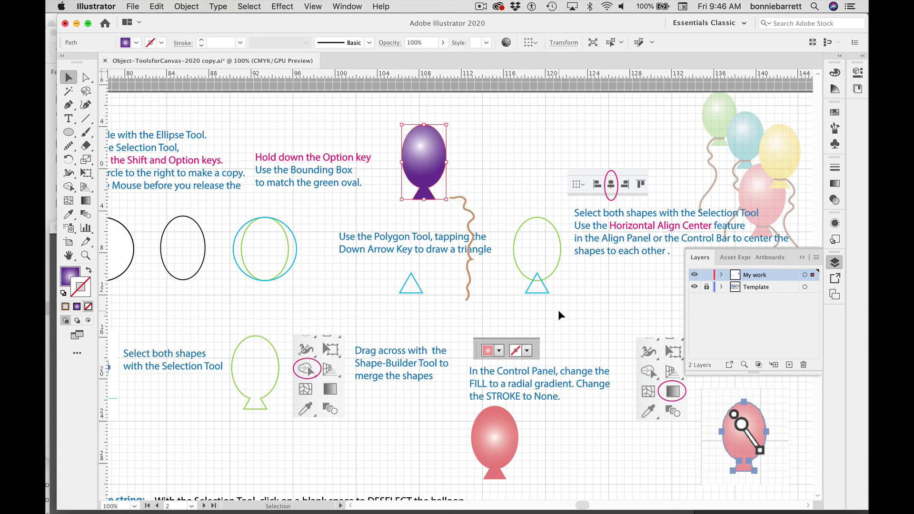
key("super+z")
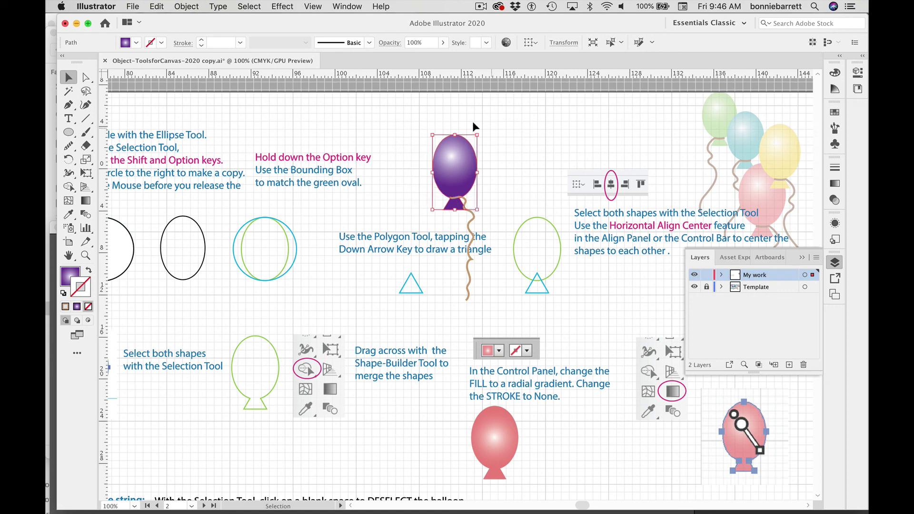
left_click(446, 118)
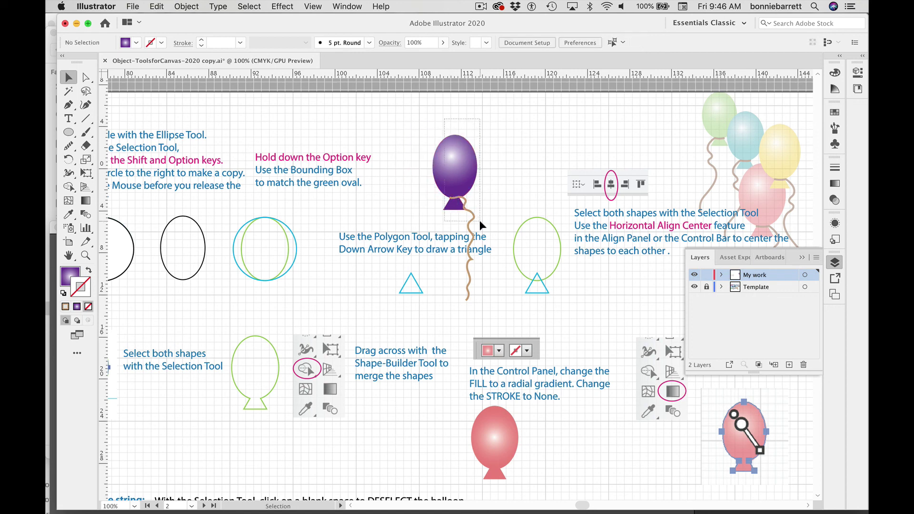
Marquee the balloon and string, group them with Object > Group, and close the Layers panel
left_click_drag(479, 220, 479, 220)
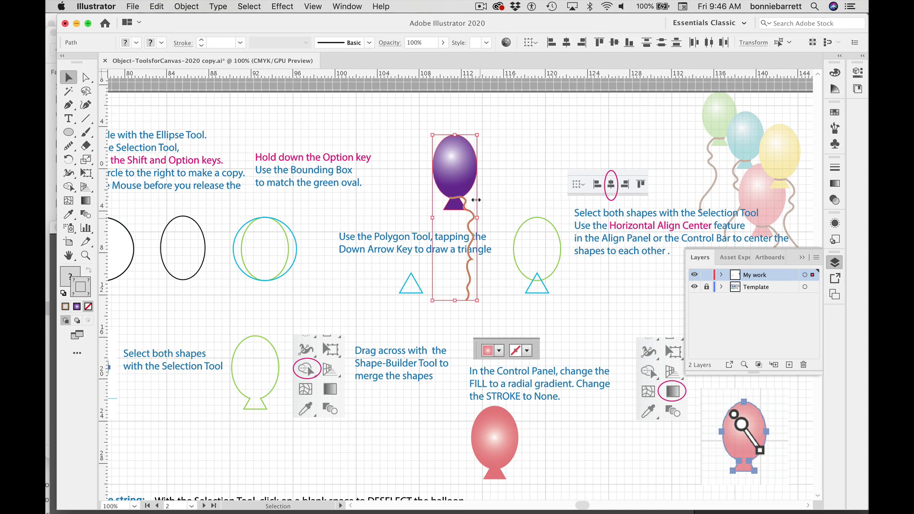
left_click(185, 7)
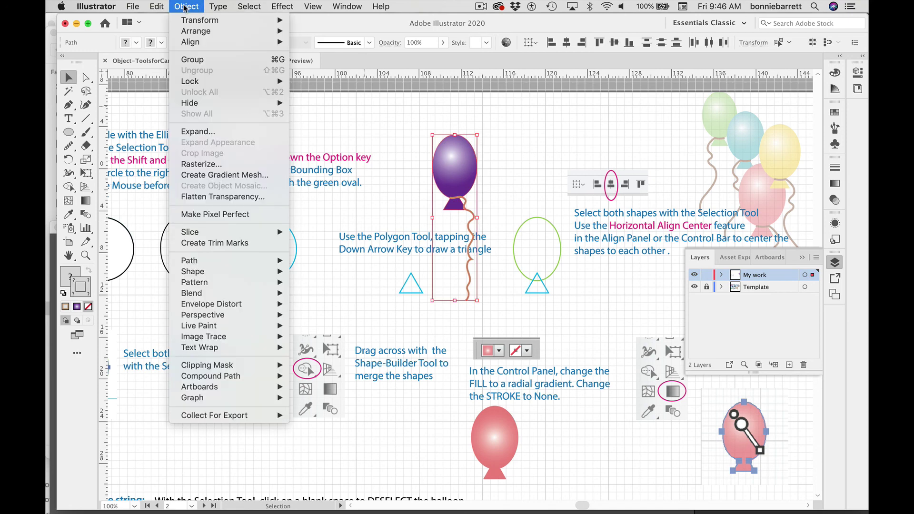
left_click(193, 60)
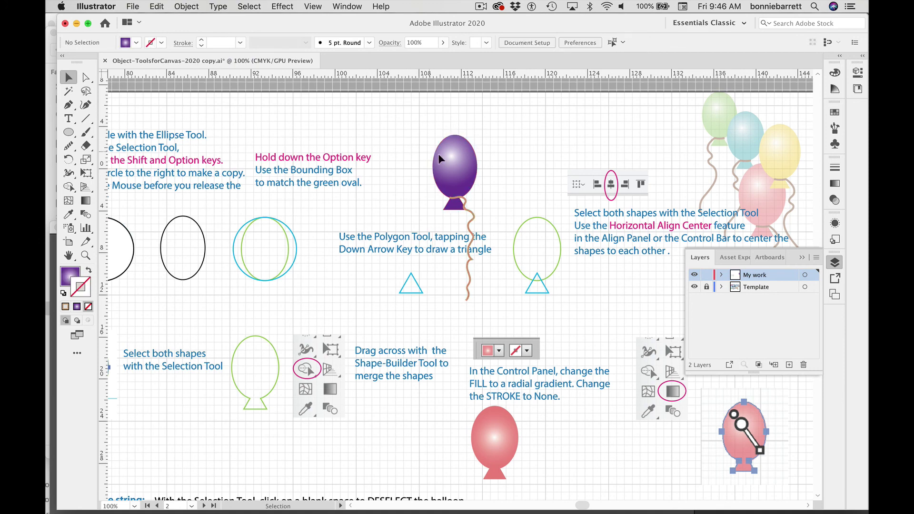
mouse_move(457, 159)
left_mouse_down()
mouse_move(399, 152)
mouse_move(461, 170)
left_mouse_up()
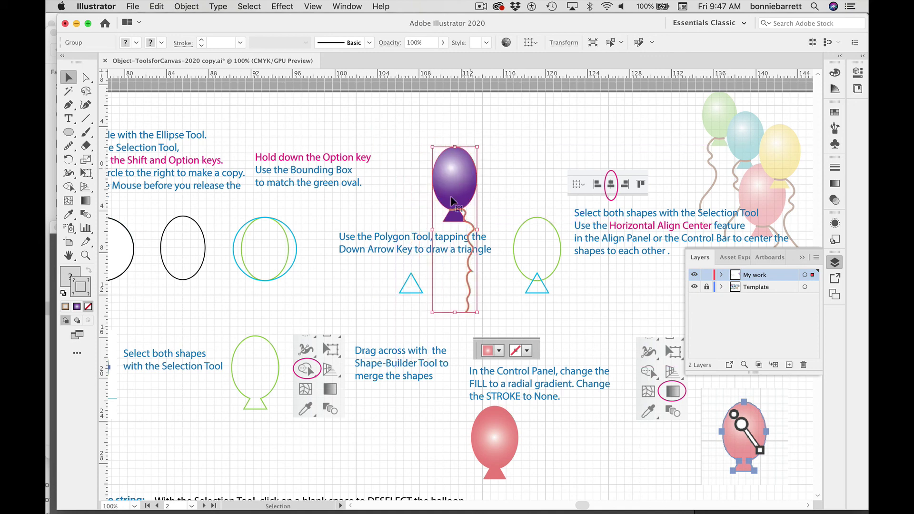
left_click(802, 257)
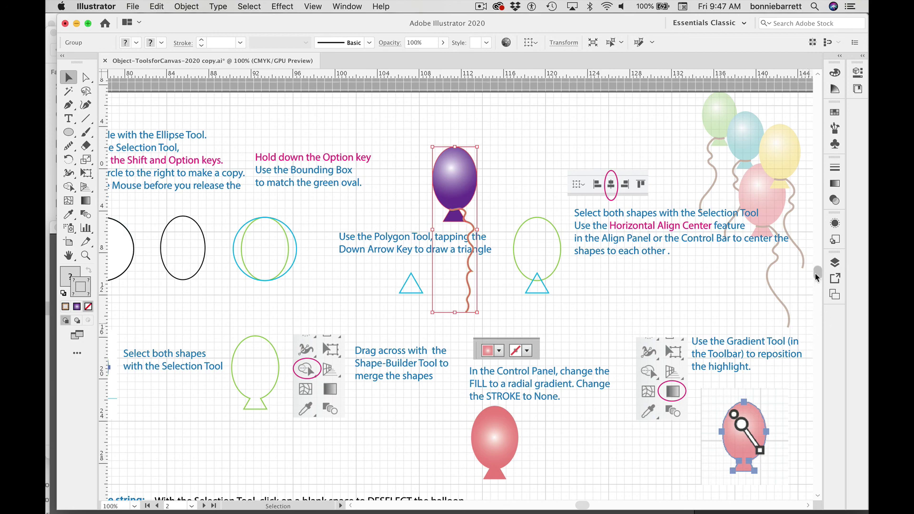
Adjust the canvas view and shift the Illustrator window to the left
scroll(815, 284, "down", 6)
scroll(815, 284, "up", 5)
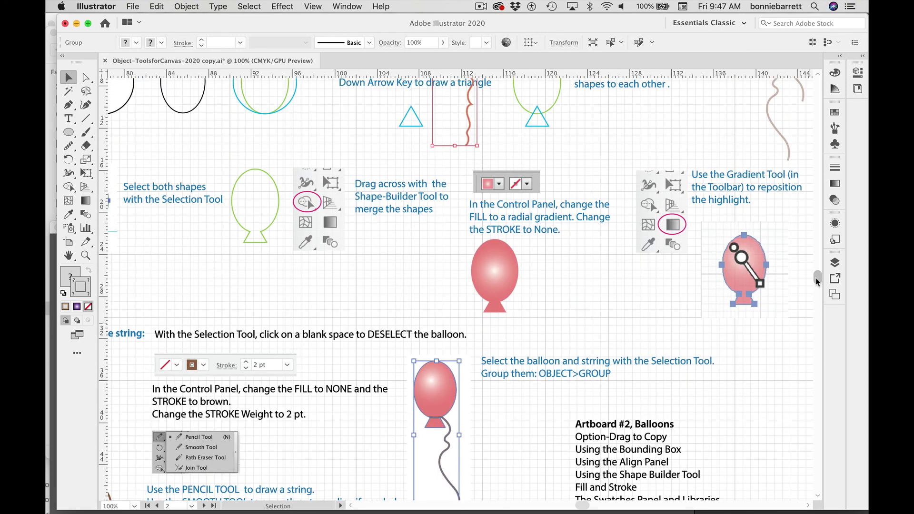
scroll(817, 279, "up", 1)
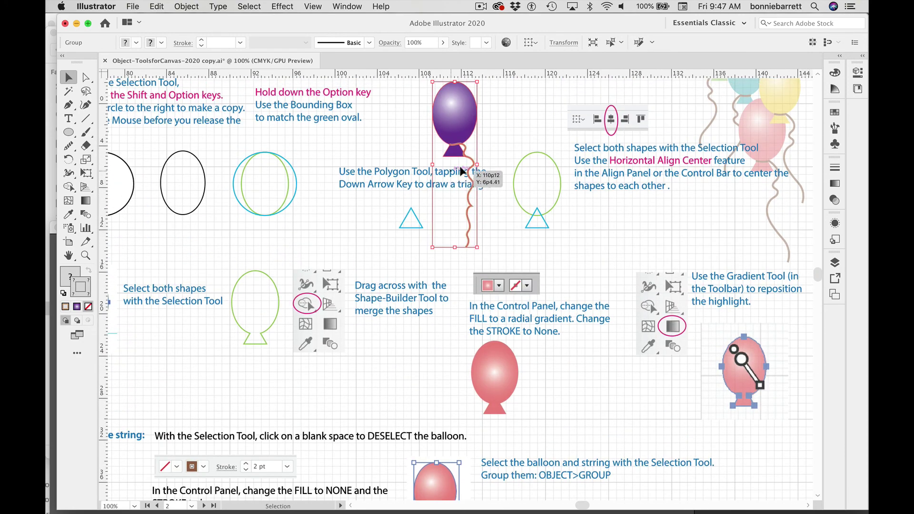
left_click_drag(454, 117, 568, 389)
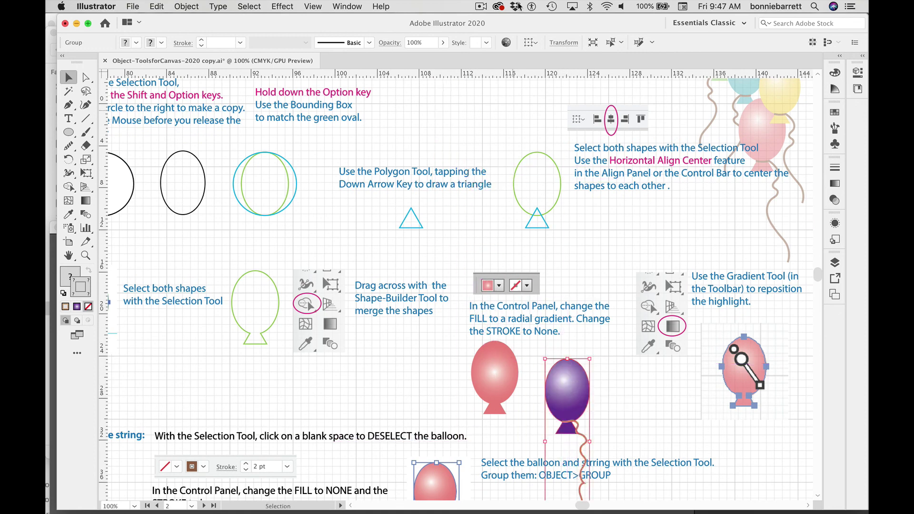
left_click_drag(569, 21, 499, 22)
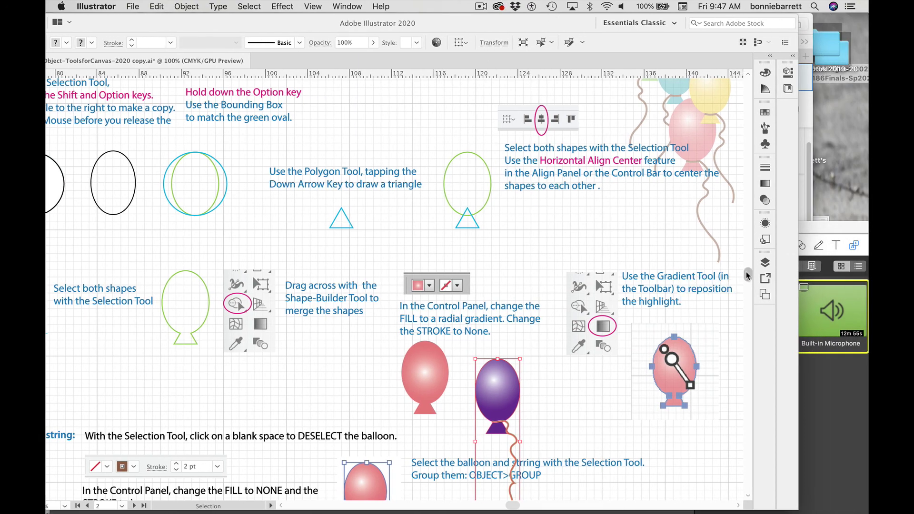
Option-drag a copy of the grouped purple balloon and string to the right of the original
scroll(746, 276, "down", 10)
scroll(746, 281, "up", 3)
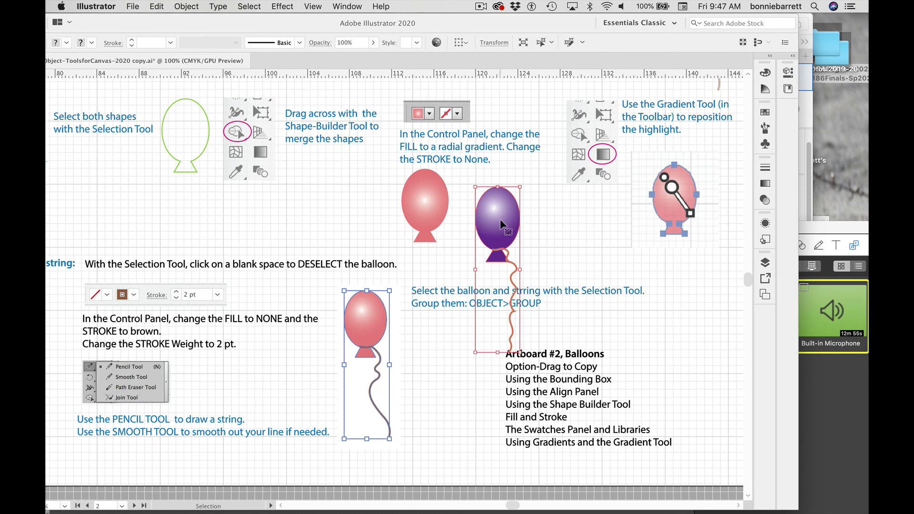
left_click_drag(501, 224, 549, 232)
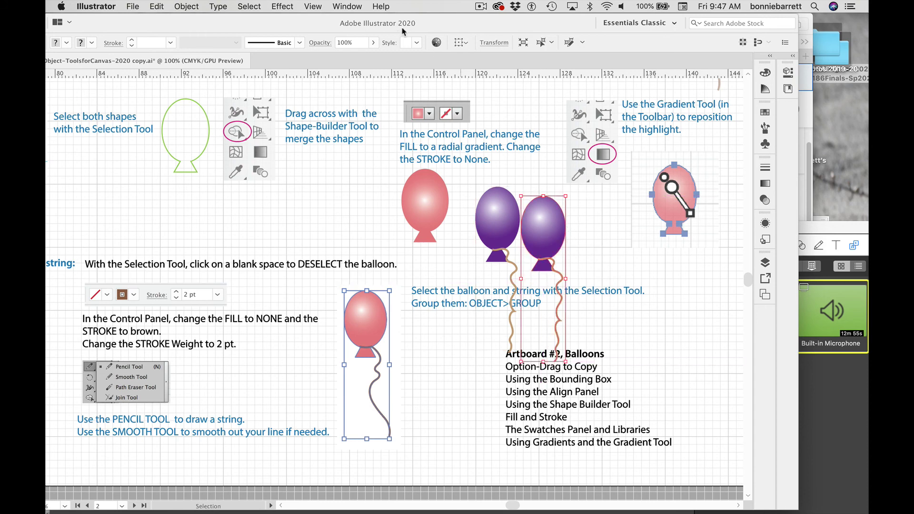
left_click_drag(458, 24, 517, 18)
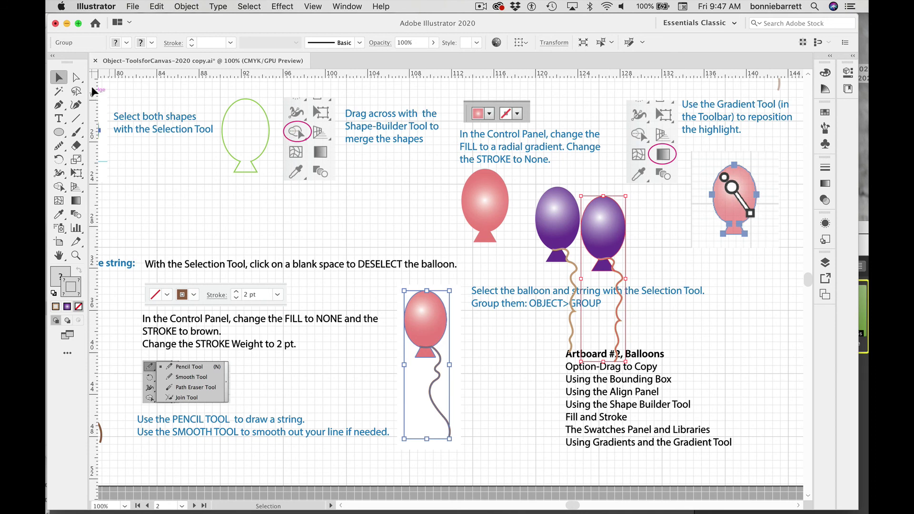
Direct-select only the copy's balloon path and try a pink radial gradient swatch
left_click(76, 77)
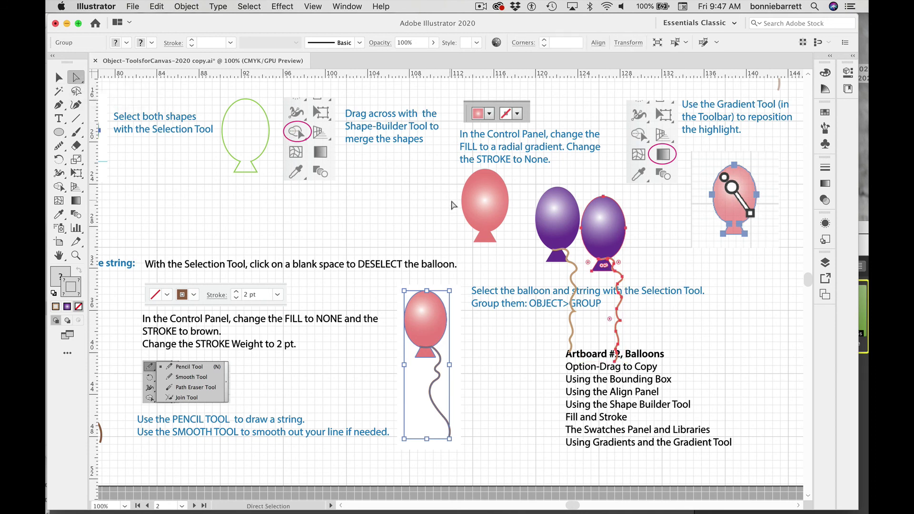
left_click(635, 246)
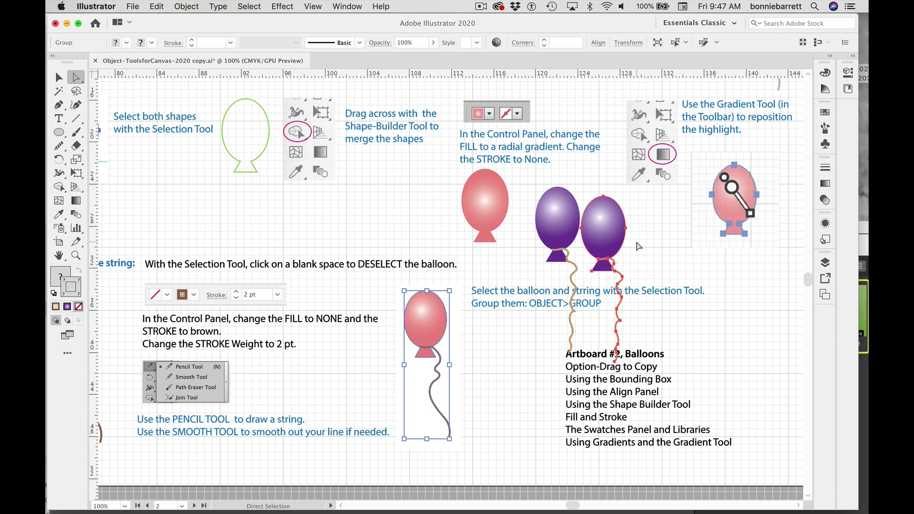
left_click(611, 237)
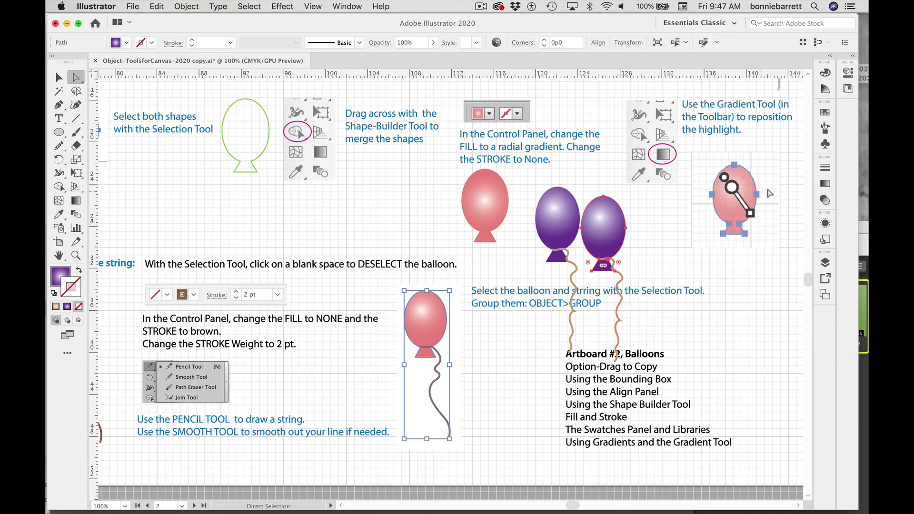
left_click(826, 114)
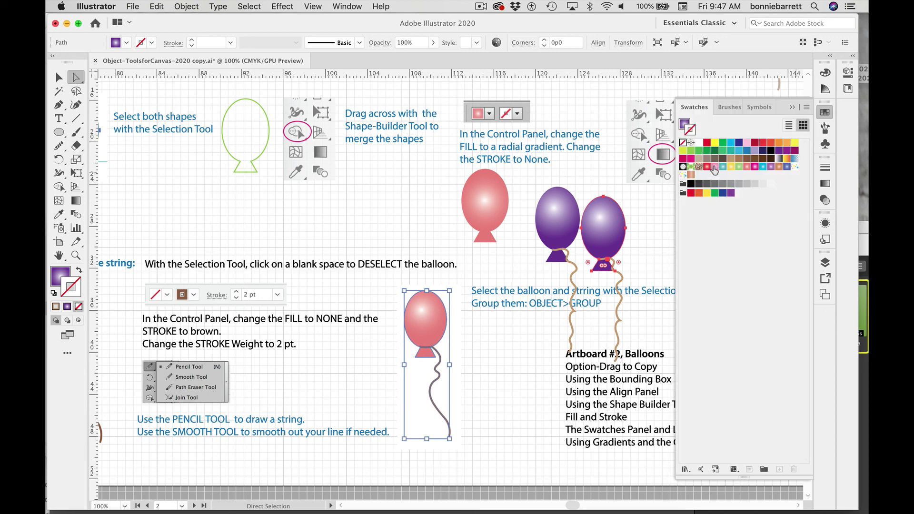
left_click(714, 168)
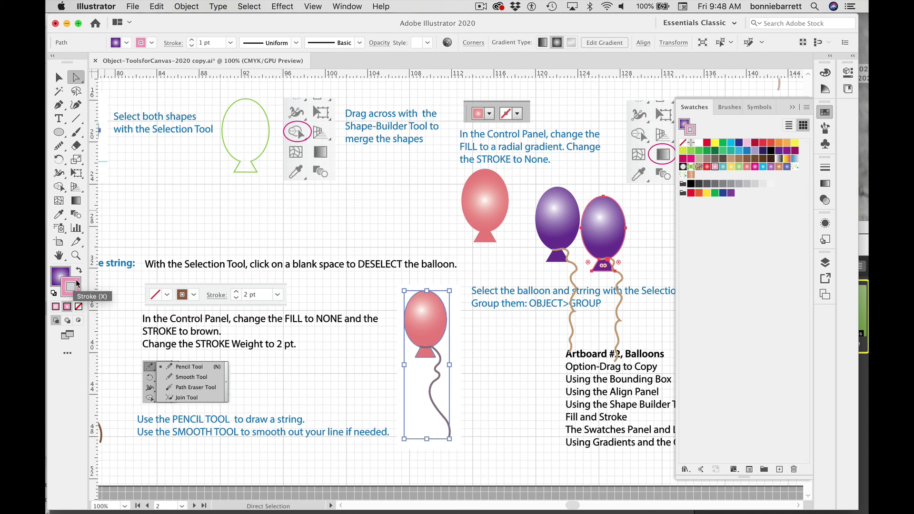
Set the balloon's stroke to None and fill it with a magenta radial gradient
key("slash")
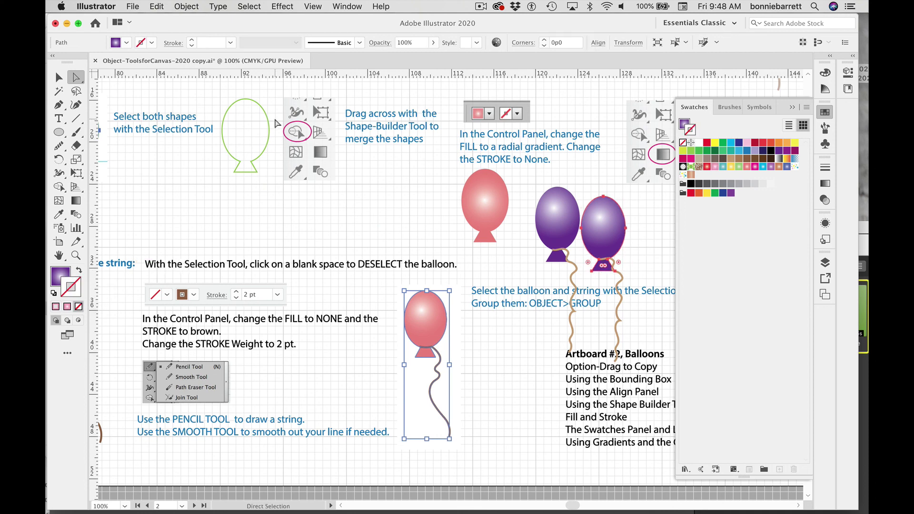
left_click(58, 277)
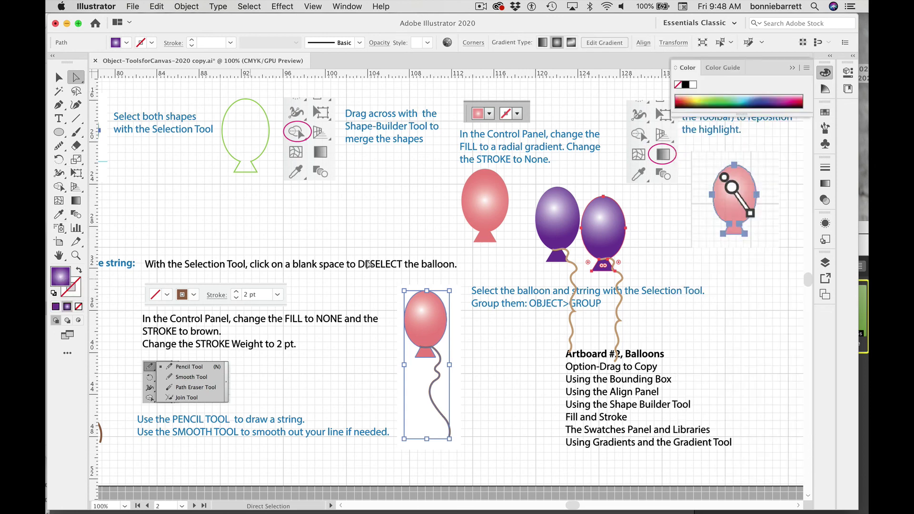
left_click(825, 112)
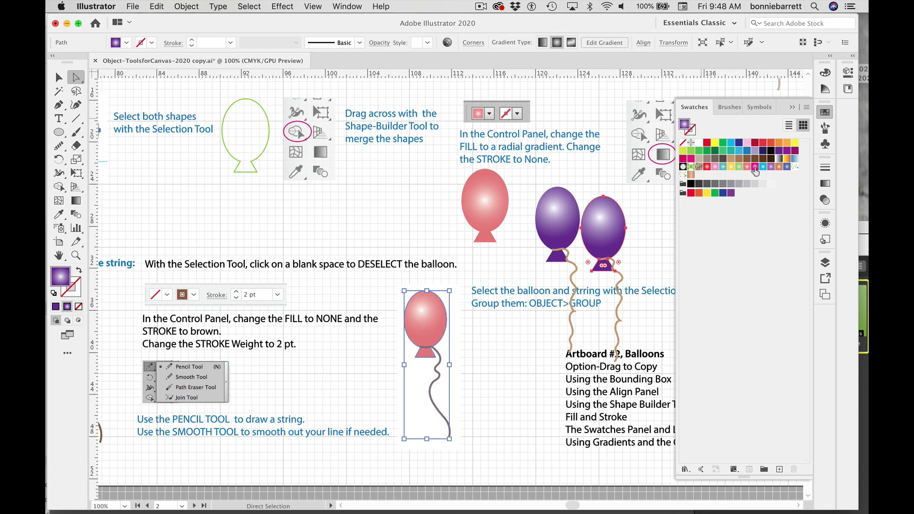
left_click(755, 167)
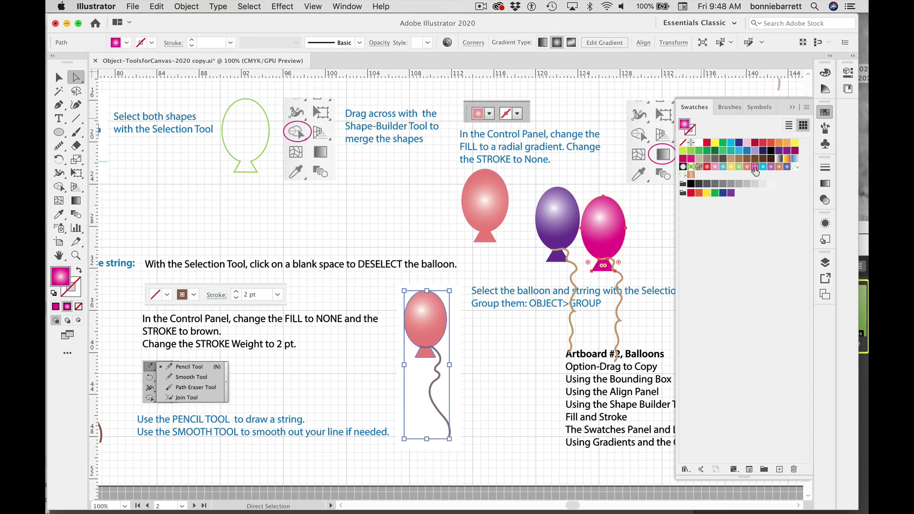
Reselect the whole magenta balloon group, undoing a trial move down and left
left_click(58, 77)
left_click(602, 221)
mouse_move(601, 221)
left_mouse_down()
mouse_move(600, 235)
mouse_move(507, 252)
left_mouse_up()
key("super+z")
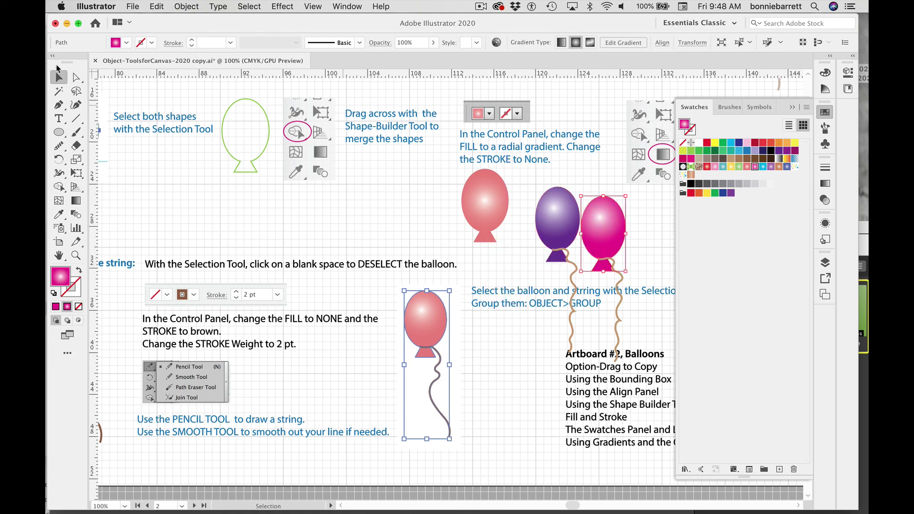
Option-drag a copy of the magenta balloon group down-left, then move it lower
left_click(602, 178)
left_click(611, 217)
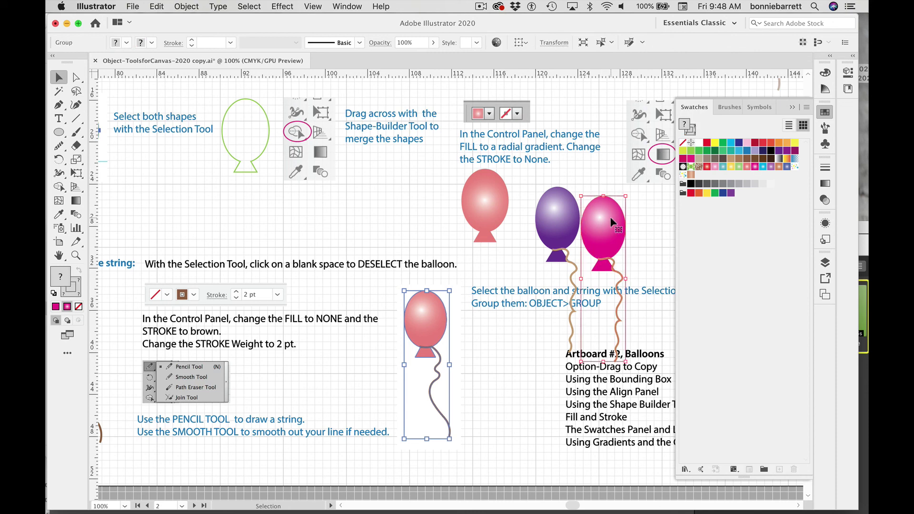
left_click_drag(610, 216, 520, 259)
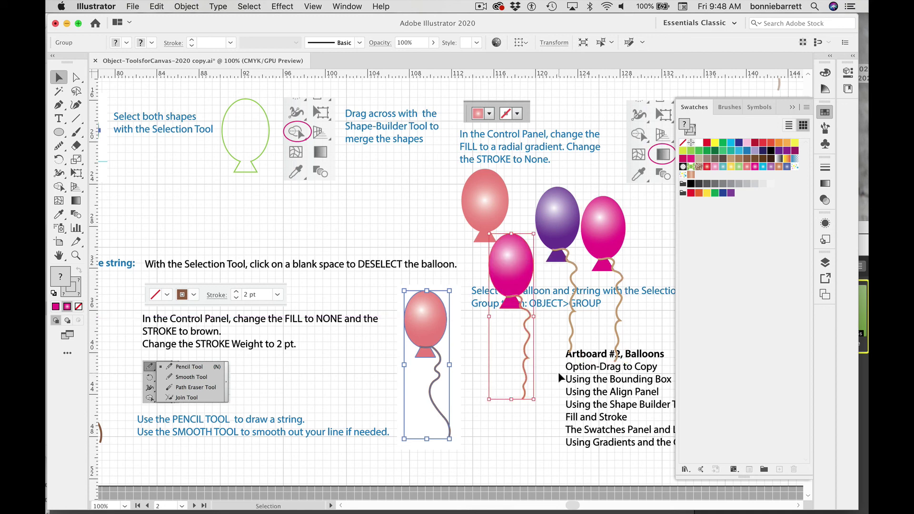
left_click(490, 194)
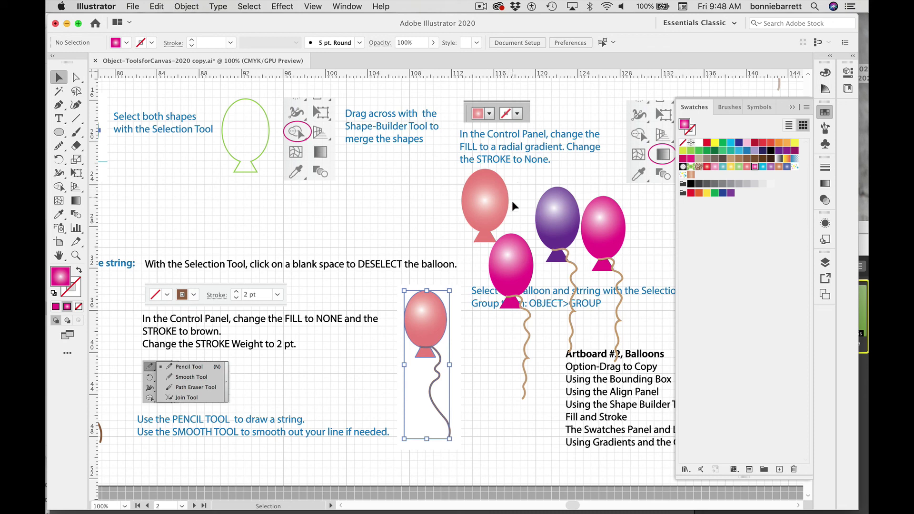
left_click_drag(518, 258, 516, 345)
Fill the new copy's balloon path with the Yellow Radial gradient, then reselect the whole group
left_click(76, 77)
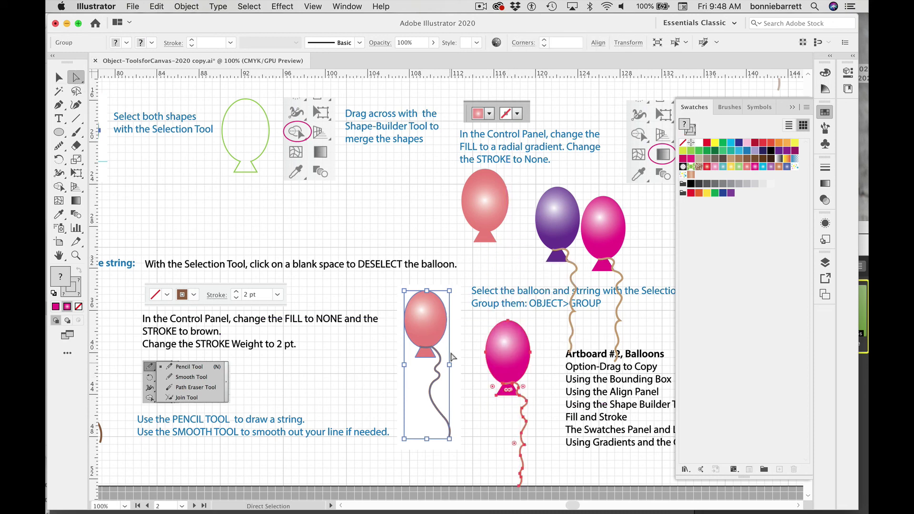
left_click(475, 334)
left_click(509, 346)
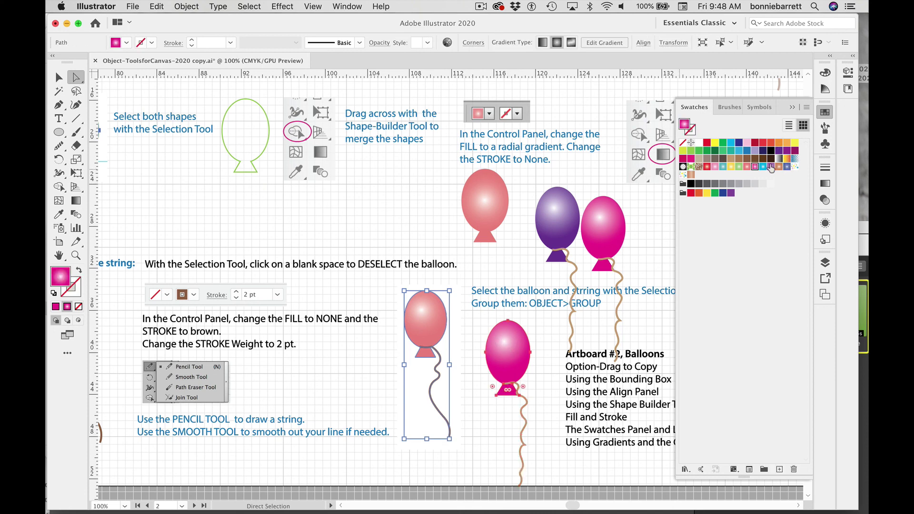
left_click(731, 167)
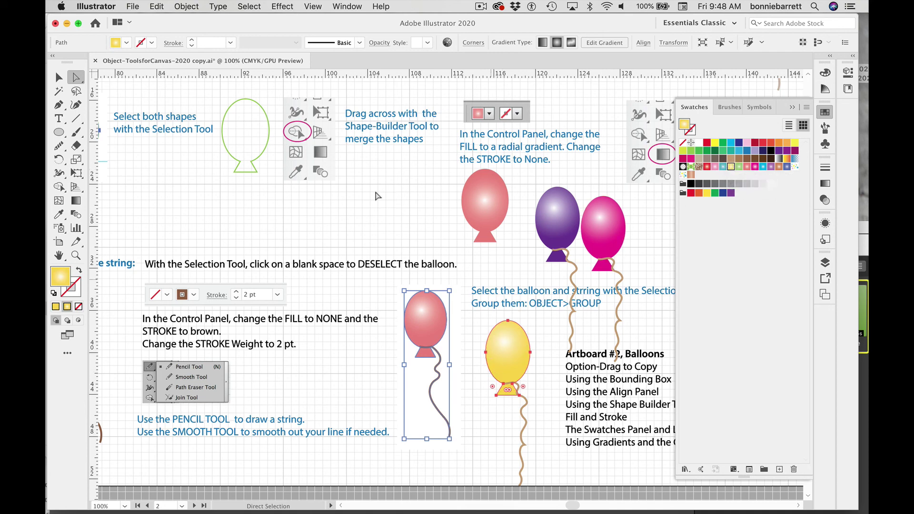
left_click(69, 80)
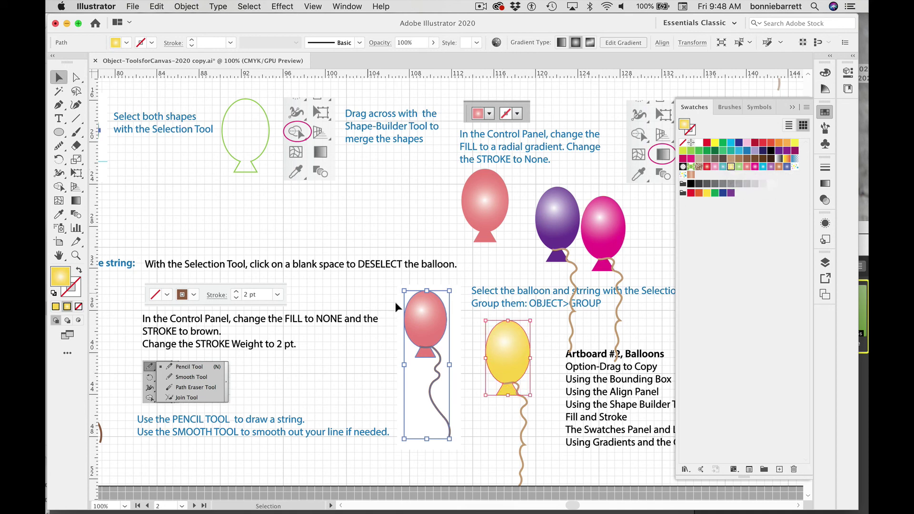
left_click(549, 389)
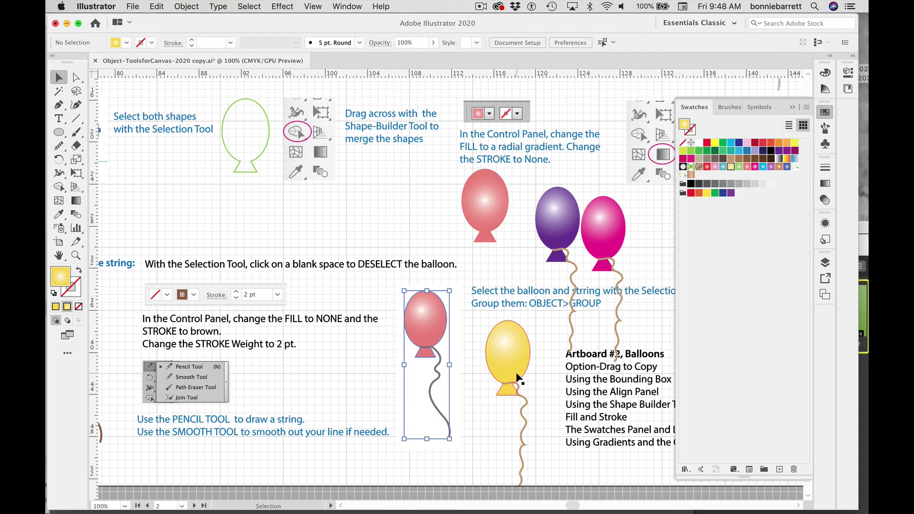
left_click(521, 376)
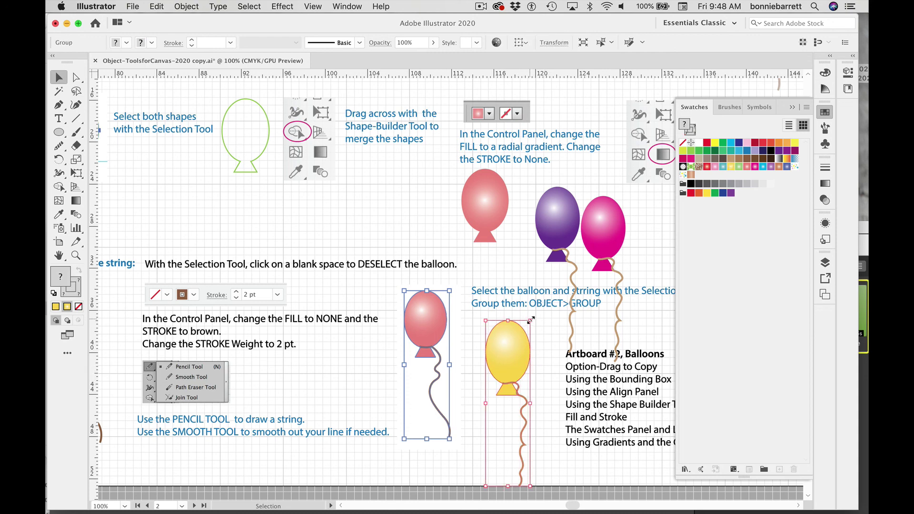
Scale the yellow balloon and string down into the upper artboard area, then zoom out to see all artboards
left_click_drag(530, 320, 461, 138)
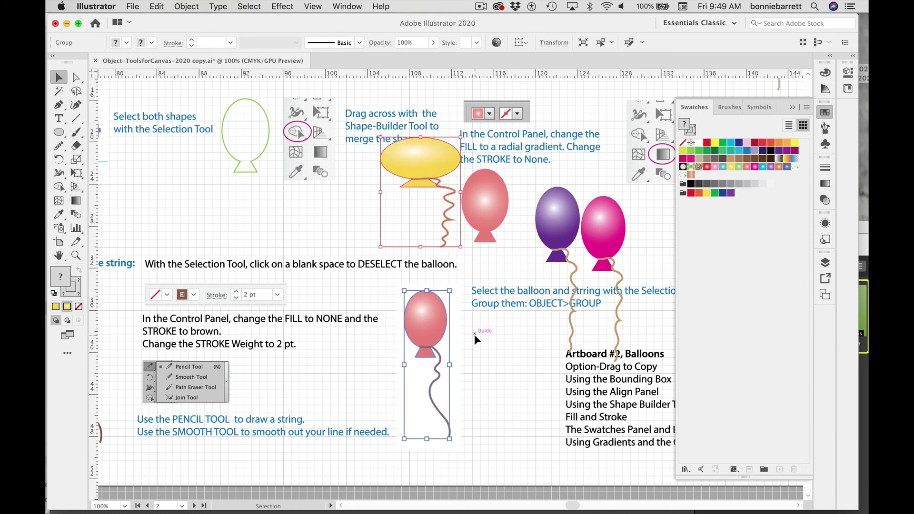
key("cmd+z")
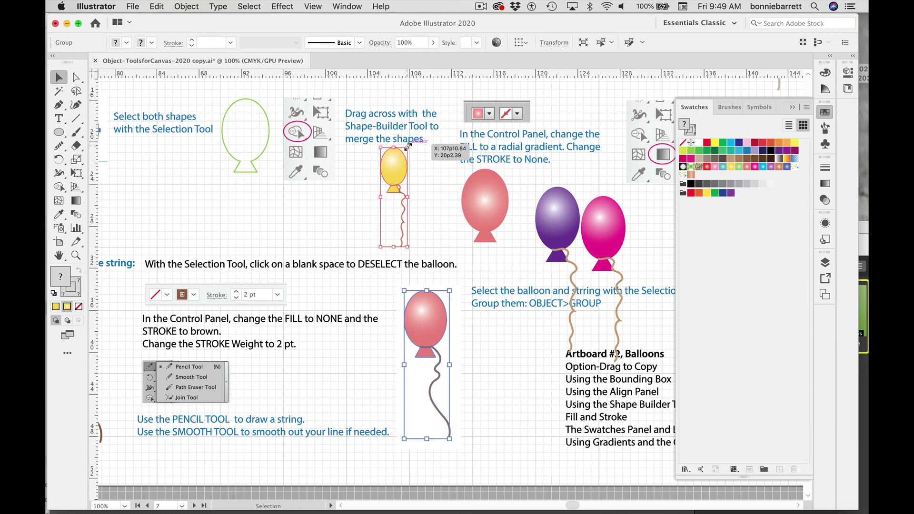
left_click_drag(407, 147, 437, 108)
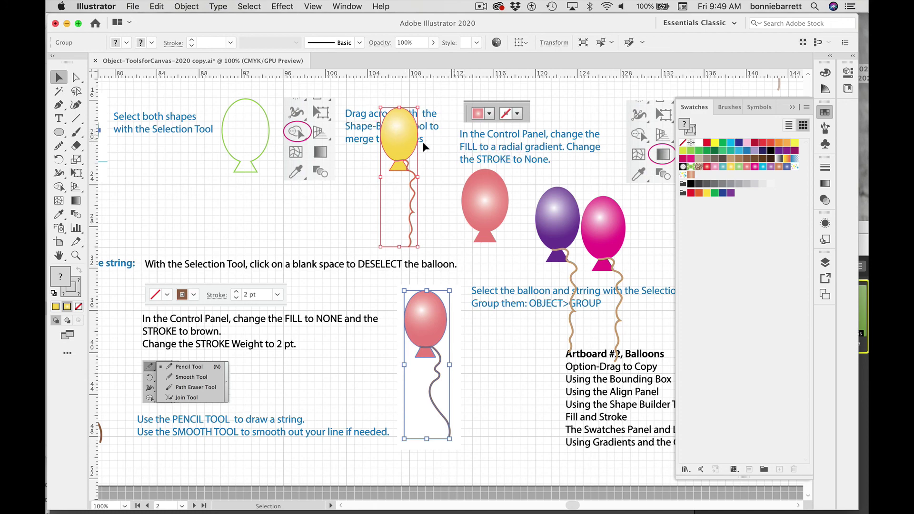
key("super+minus")
key("super+minus")
key("super+minus")
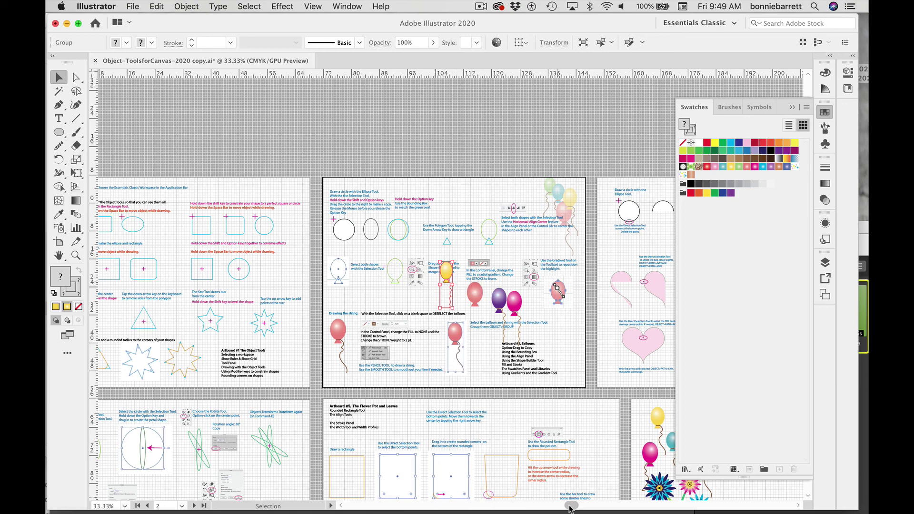
left_click_drag(569, 507, 594, 505)
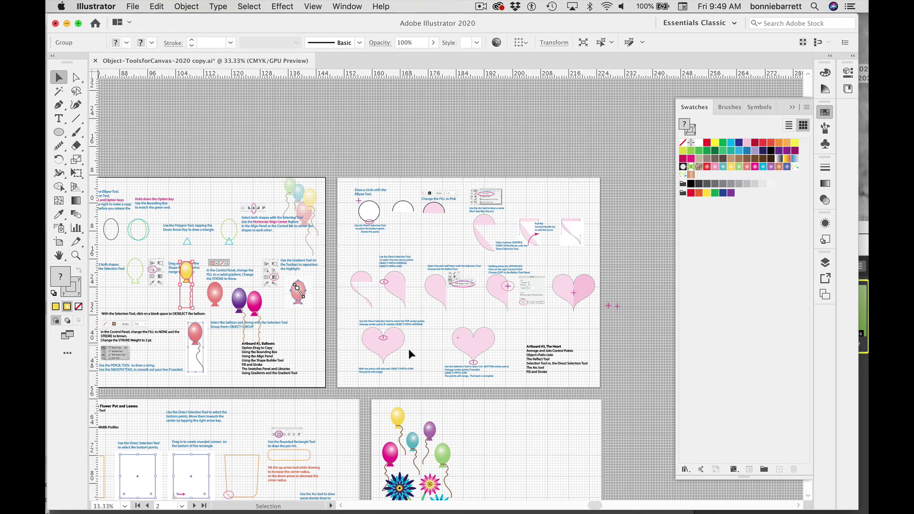
left_click(76, 255)
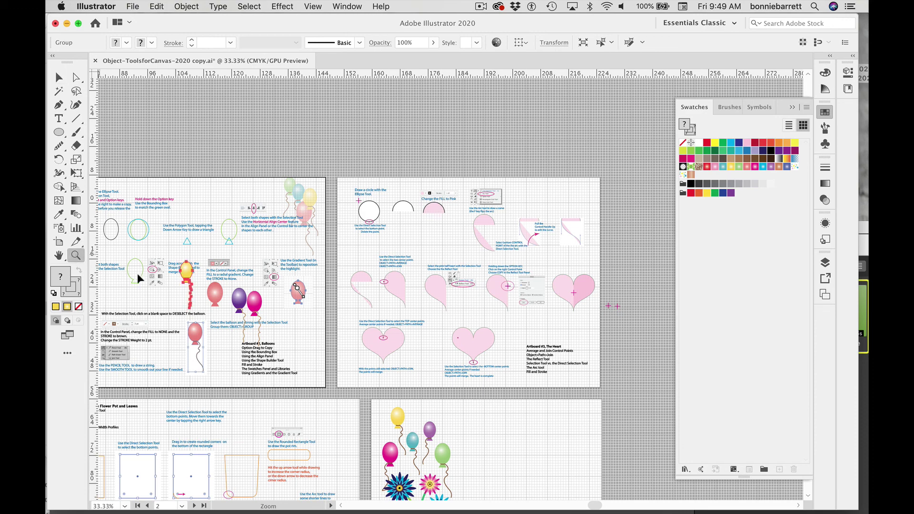
left_click_drag(444, 320, 532, 458)
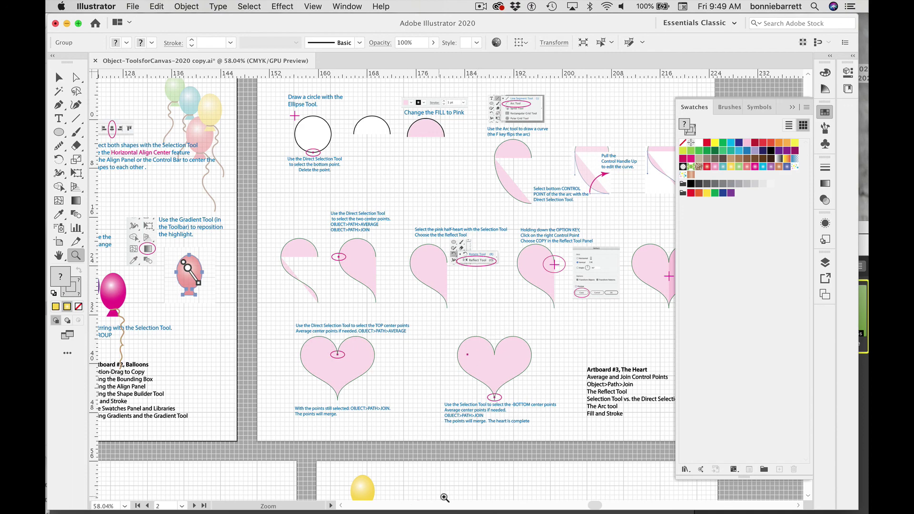
left_click_drag(593, 506, 576, 509)
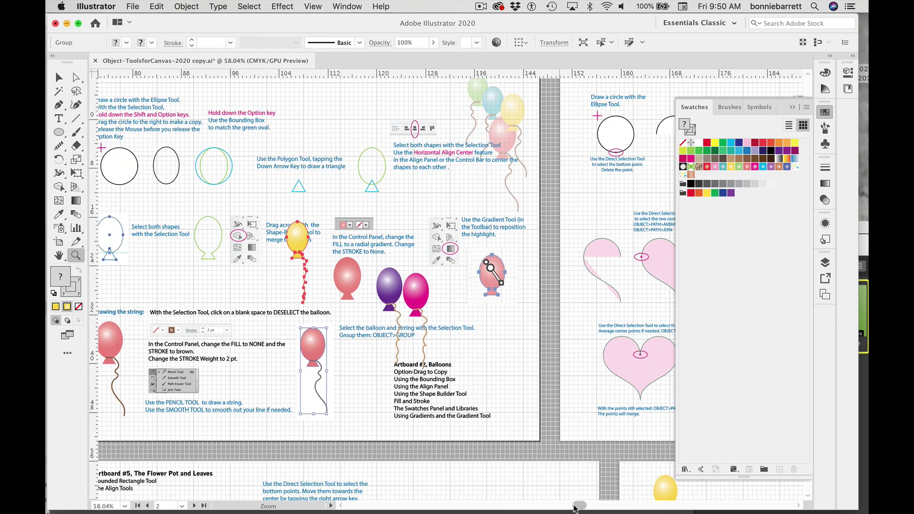